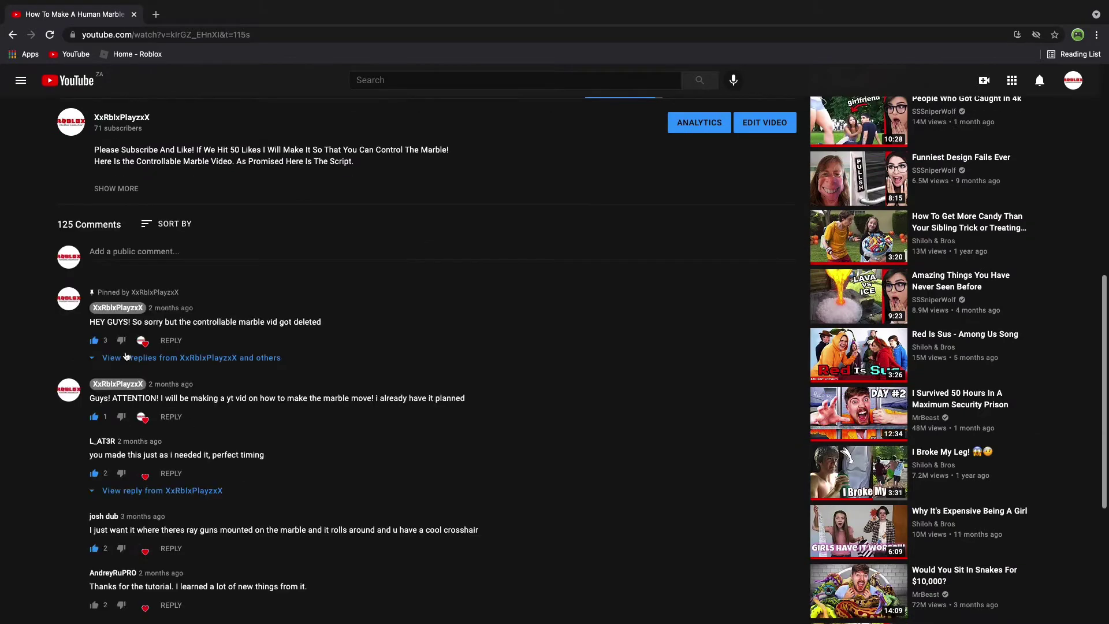
Read through the comments under the human marble tutorial video and check the video's title
{"action": "scroll", "coordinate": [80, 480], "scroll_direction": "down", "scroll_amount": 8}
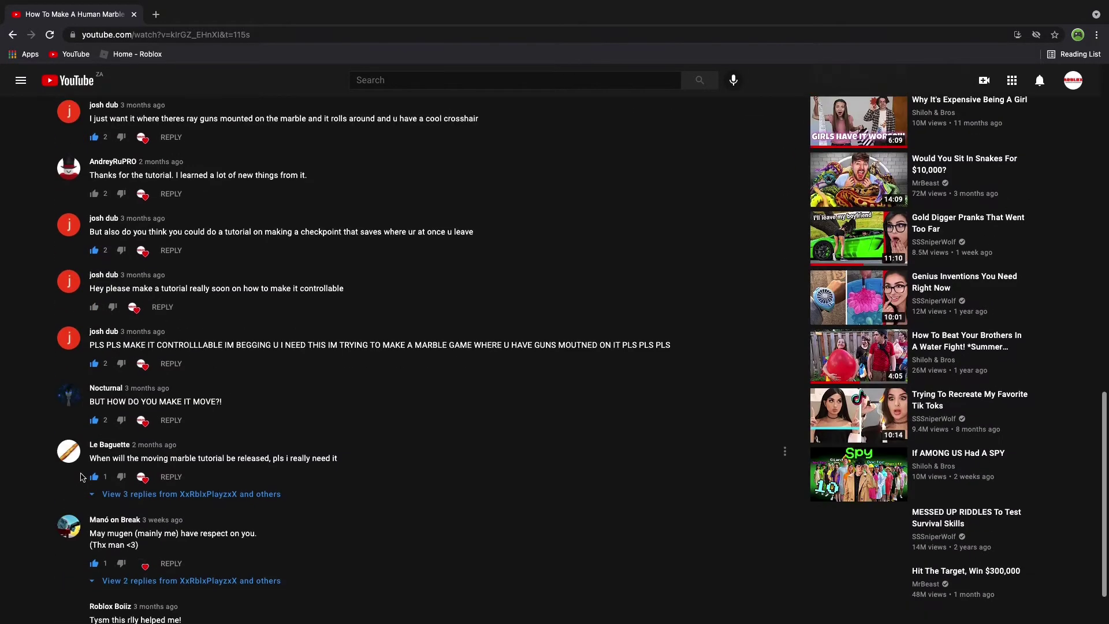
{"action": "scroll", "coordinate": [81, 476], "scroll_direction": "down", "scroll_amount": 6}
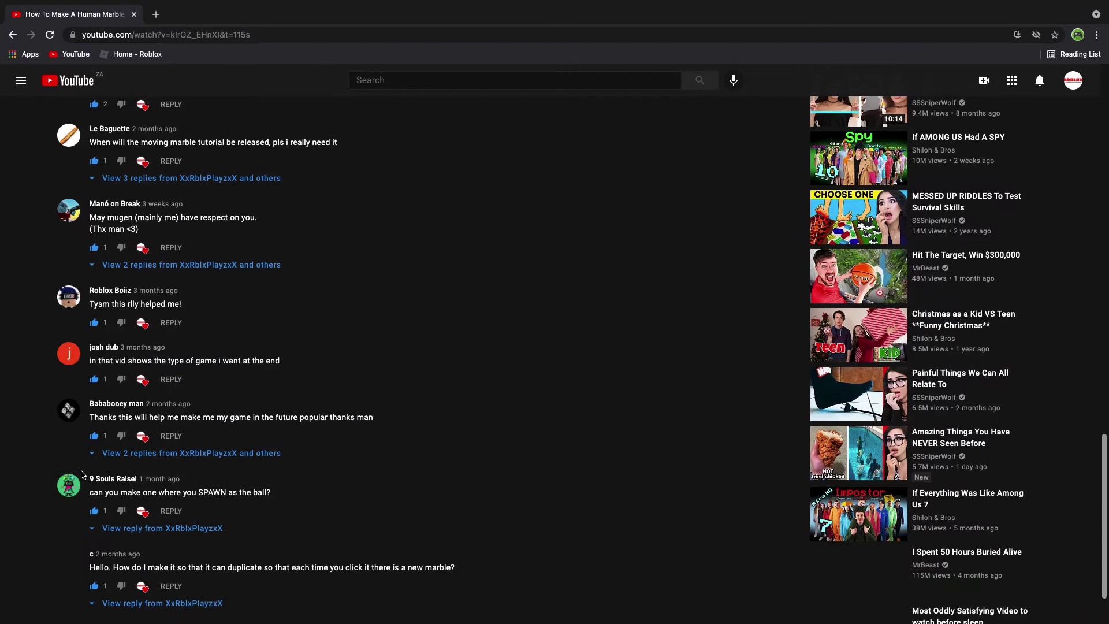
{"action": "scroll", "coordinate": [81, 472], "scroll_direction": "up", "scroll_amount": 20}
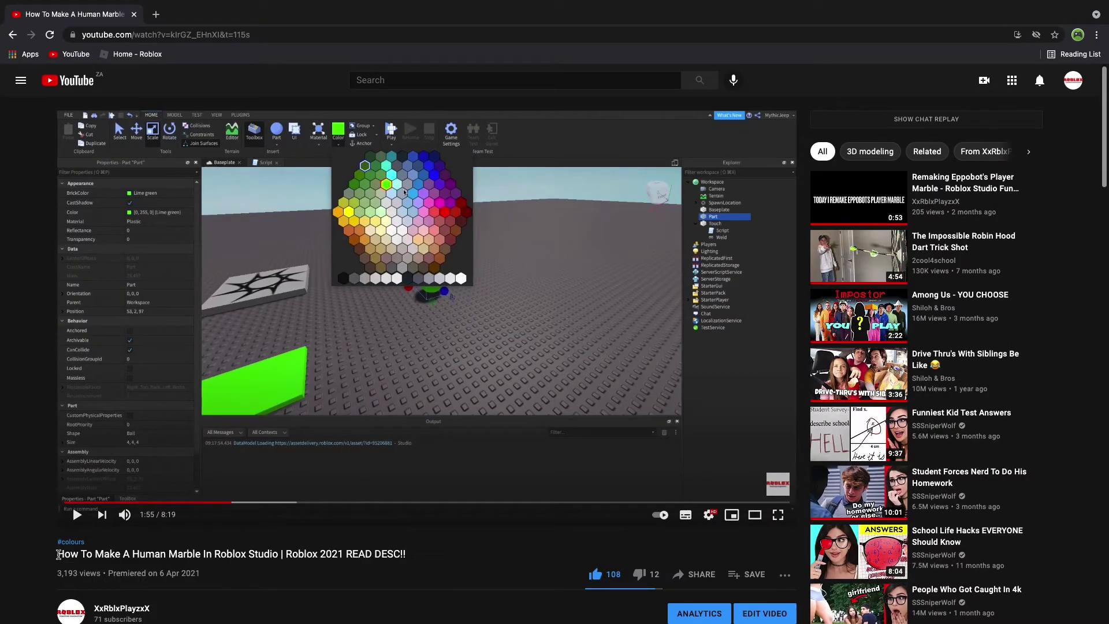
{"action": "left_click_drag", "start_coordinate": [179, 554], "coordinate": [239, 565]}
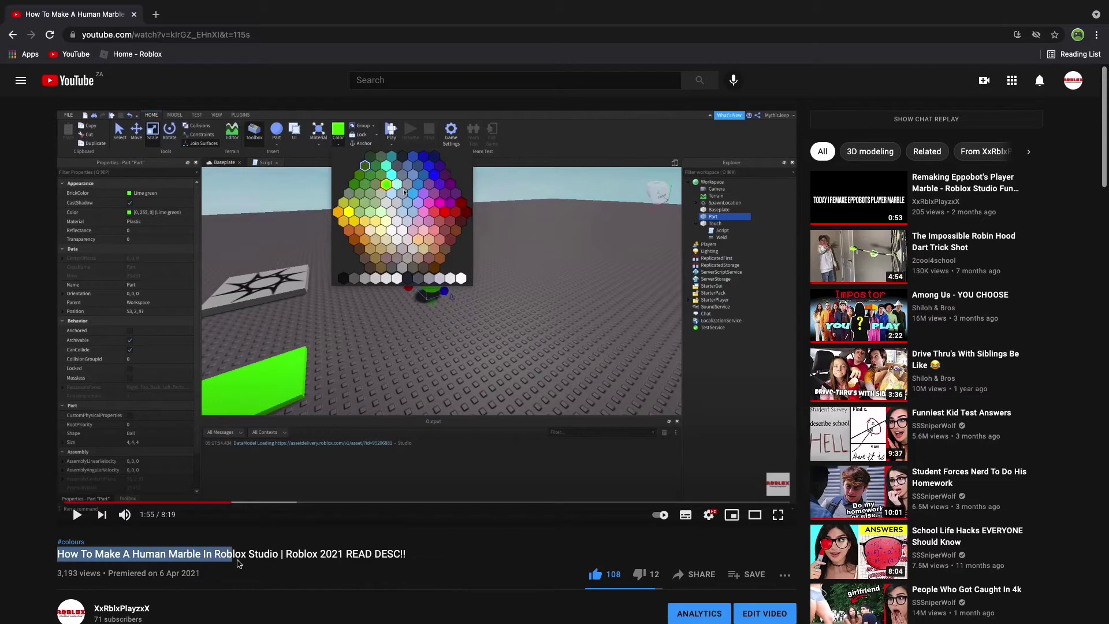
{"action": "left_click", "coordinate": [288, 574]}
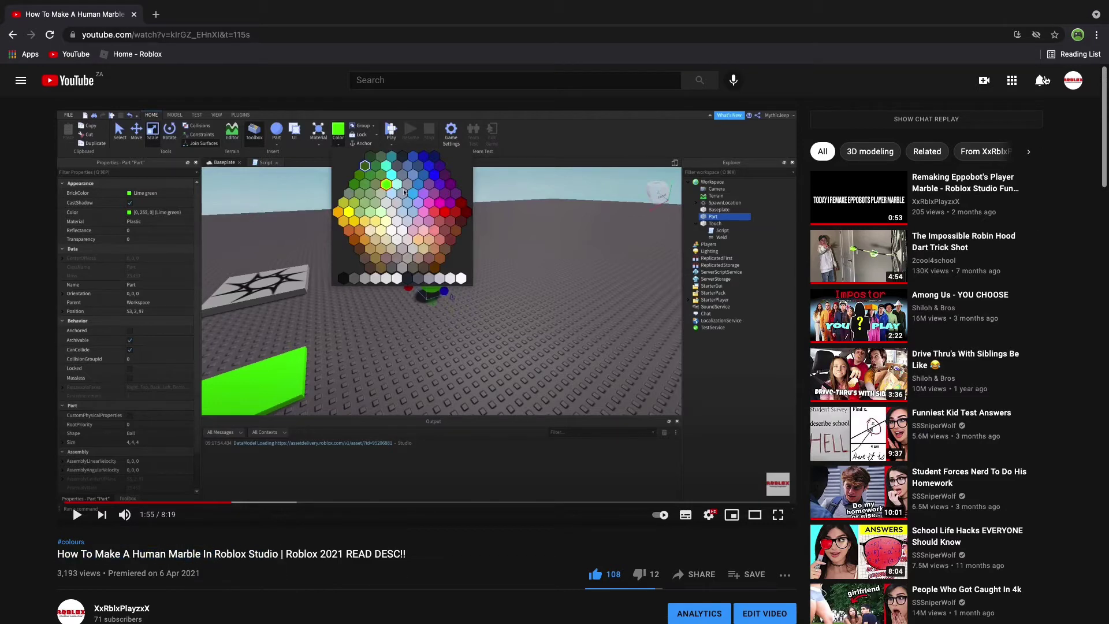
Open the notification about a marble inside a marble and read the comment's reply thread
{"action": "left_click", "coordinate": [1041, 81]}
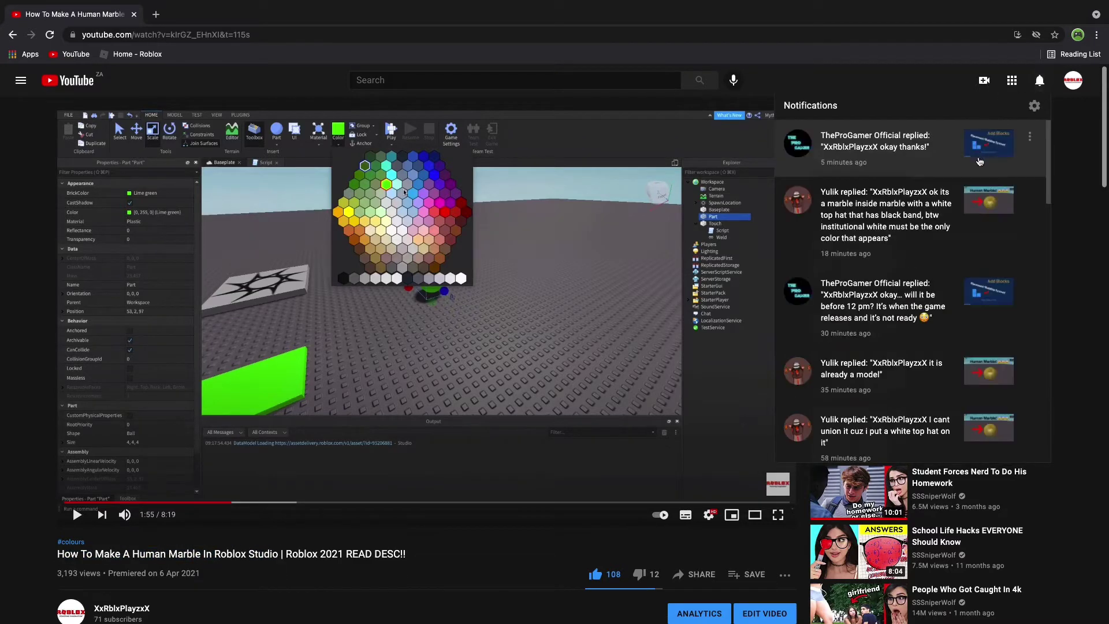
{"action": "left_click", "coordinate": [971, 202]}
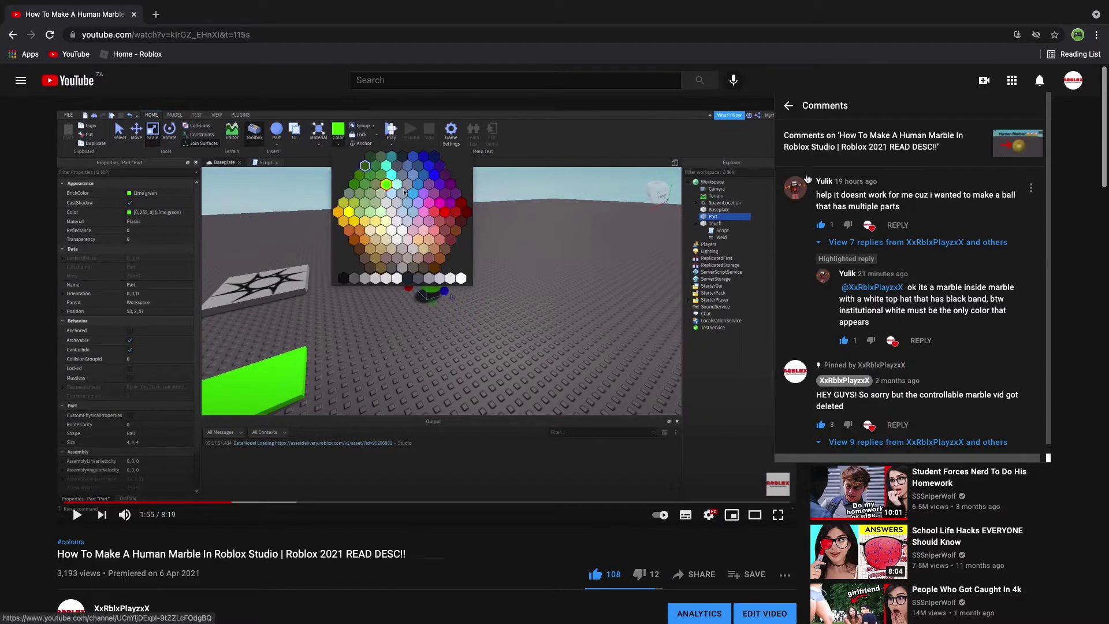
{"action": "left_click", "coordinate": [853, 243]}
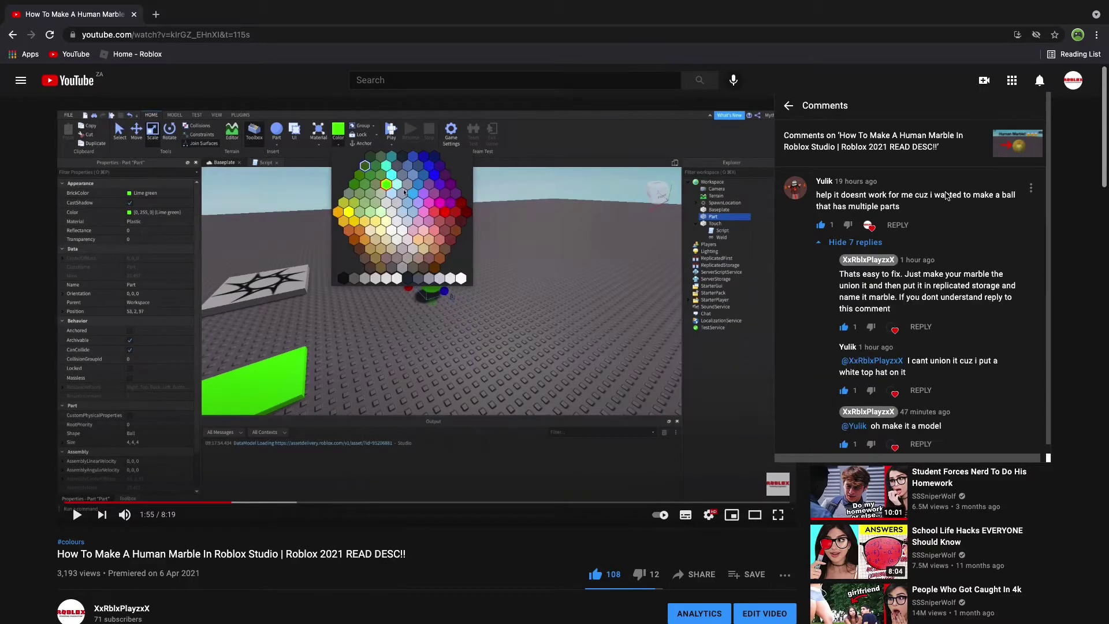
{"action": "left_click", "coordinate": [851, 243]}
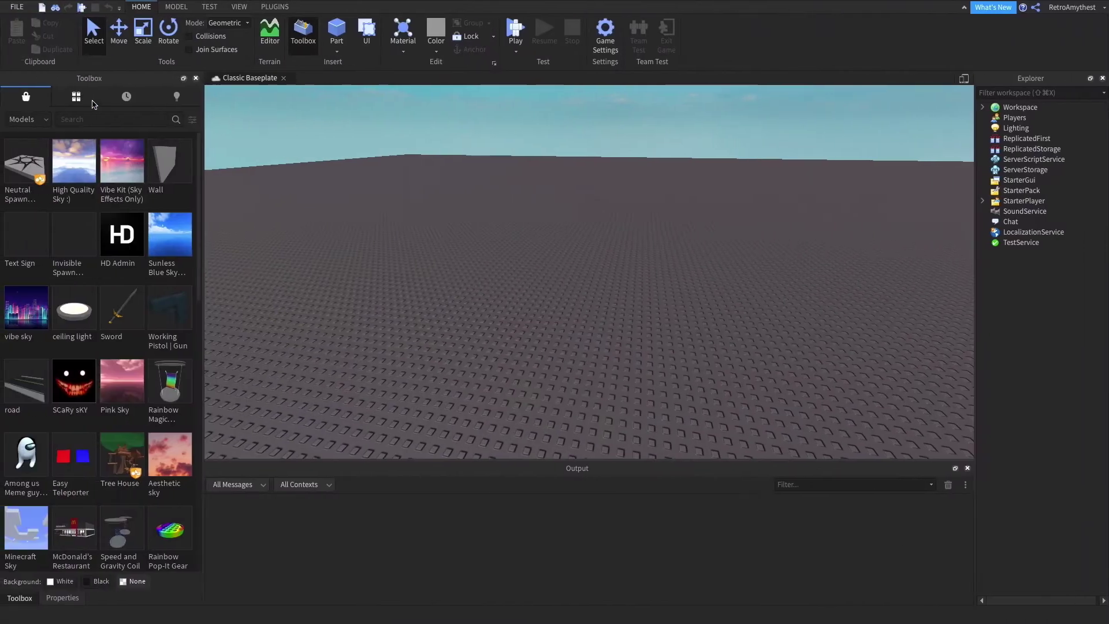
Switch to Roblox Studio and insert the saved UPDATED Human Marble model into the Classic Baseplate place
{"action": "left_click", "coordinate": [76, 97]}
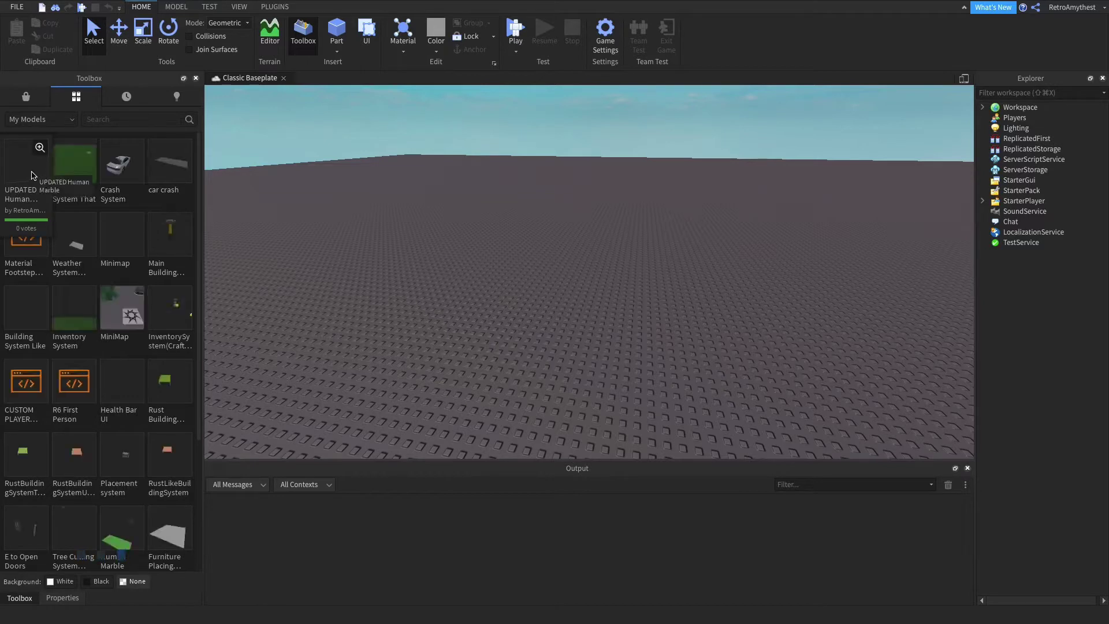
{"action": "left_click", "coordinate": [31, 173]}
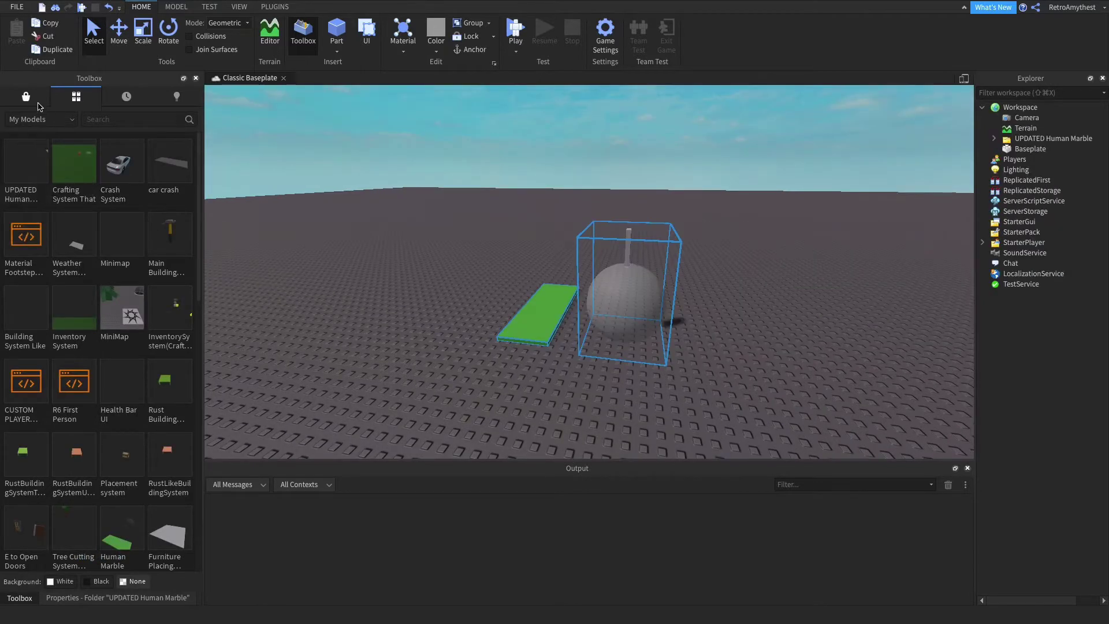
{"action": "left_click", "coordinate": [36, 99]}
{"action": "left_click", "coordinate": [750, 234]}
{"action": "scroll", "coordinate": [701, 253], "scroll_direction": "up", "scroll_amount": 2}
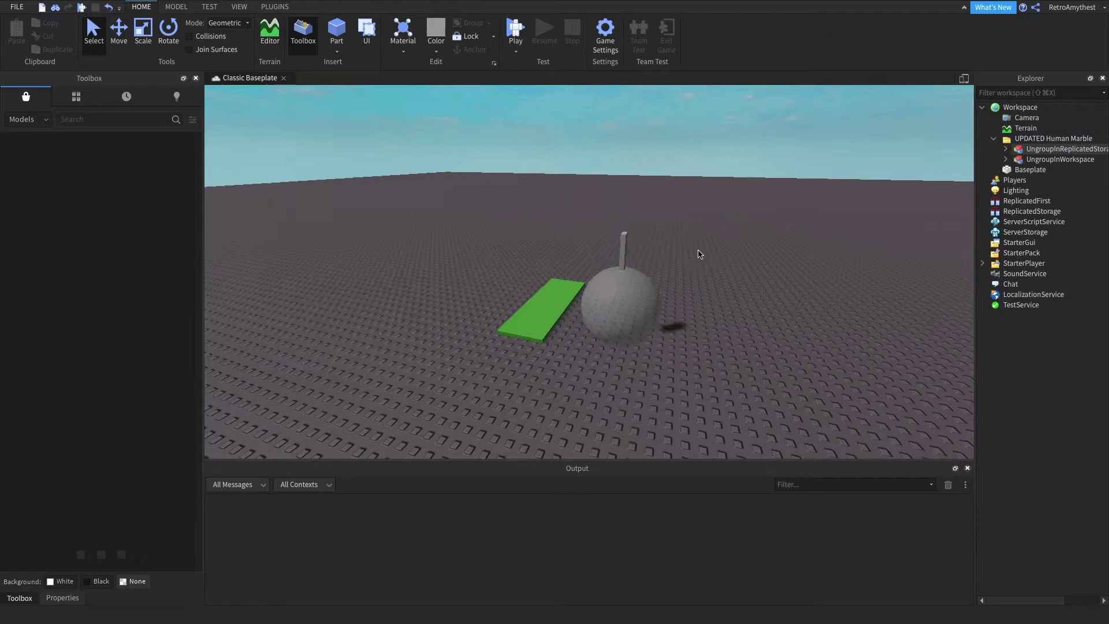
Scale down the height of the upright Part on top of the ball inside the UngroupInReplicatedStorage model
{"action": "left_click", "coordinate": [614, 295]}
{"action": "scroll", "coordinate": [612, 289], "scroll_direction": "up", "scroll_amount": 3}
{"action": "scroll", "coordinate": [887, 218], "scroll_direction": "up", "scroll_amount": 5}
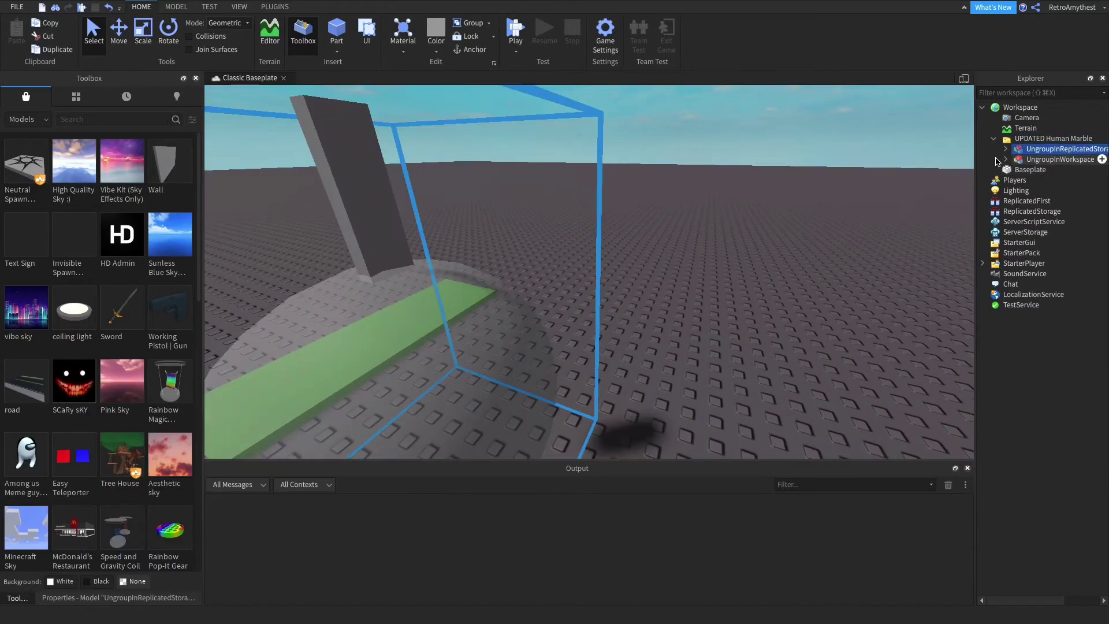
{"action": "left_click", "coordinate": [1006, 148]}
{"action": "left_click", "coordinate": [1005, 159]}
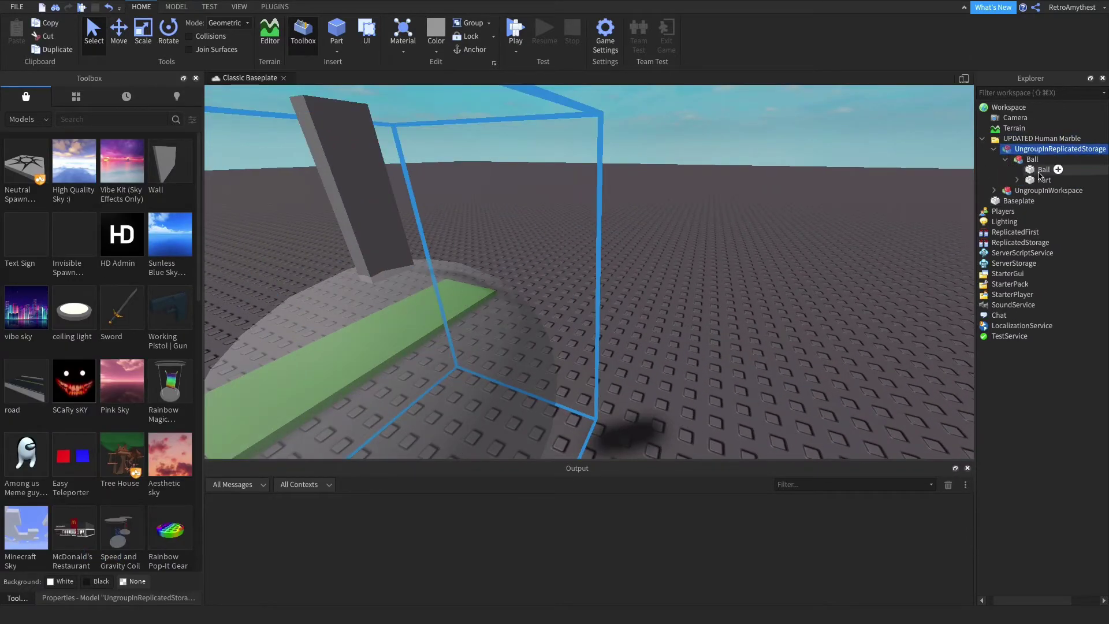
{"action": "left_click", "coordinate": [1040, 179]}
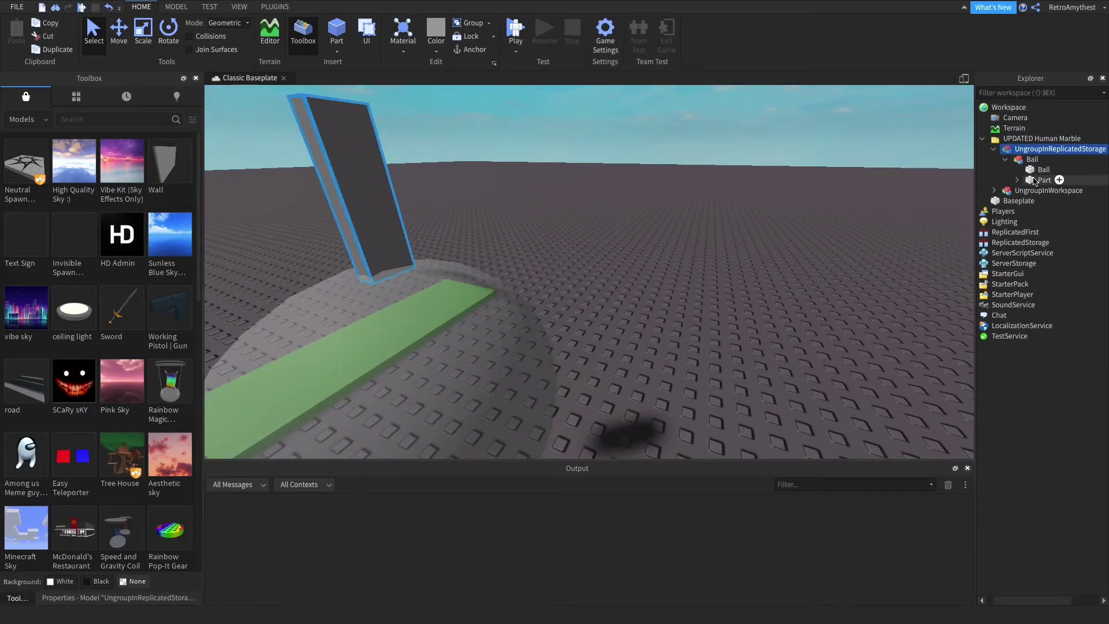
{"action": "left_click", "coordinate": [147, 34]}
{"action": "key", "text": "f"}
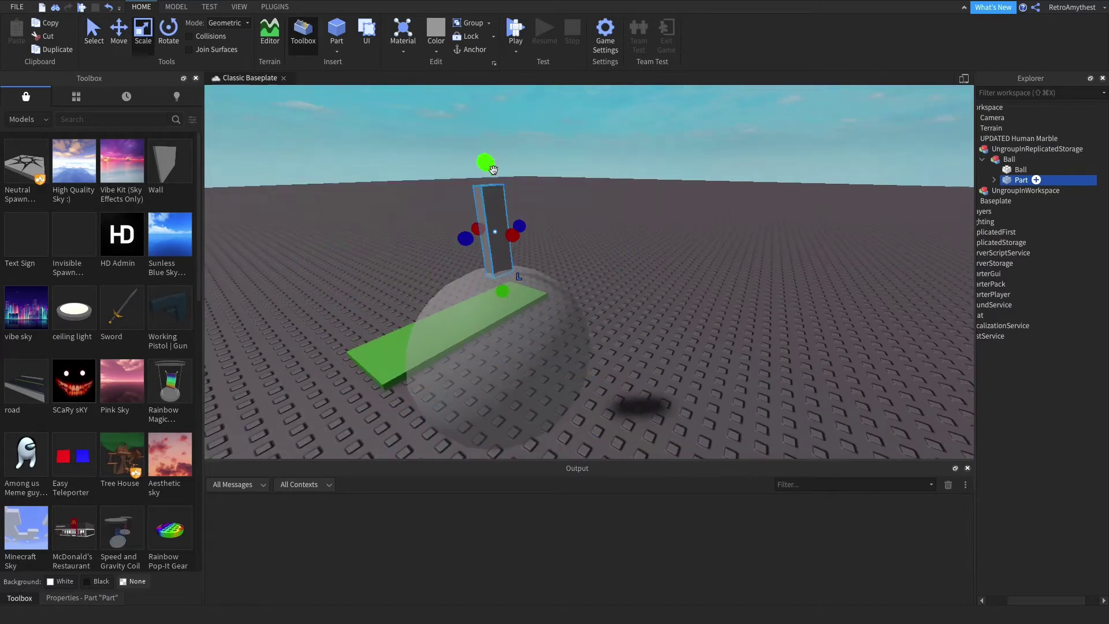
{"action": "left_click_drag", "start_coordinate": [488, 164], "coordinate": [494, 226]}
Examine the shortened Part on the ball from several sides and look at the WeldConstraint inside it
{"action": "scroll", "coordinate": [526, 242], "scroll_direction": "up", "scroll_amount": 3}
{"action": "right_click_drag", "start_coordinate": [526, 241], "coordinate": [558, 190]}
{"action": "scroll", "coordinate": [525, 240], "scroll_direction": "up", "scroll_amount": 2}
{"action": "scroll", "coordinate": [525, 239], "scroll_direction": "down", "scroll_amount": 3}
{"action": "scroll", "coordinate": [557, 190], "scroll_direction": "up", "scroll_amount": 2}
{"action": "scroll", "coordinate": [413, 227], "scroll_direction": "up", "scroll_amount": 5}
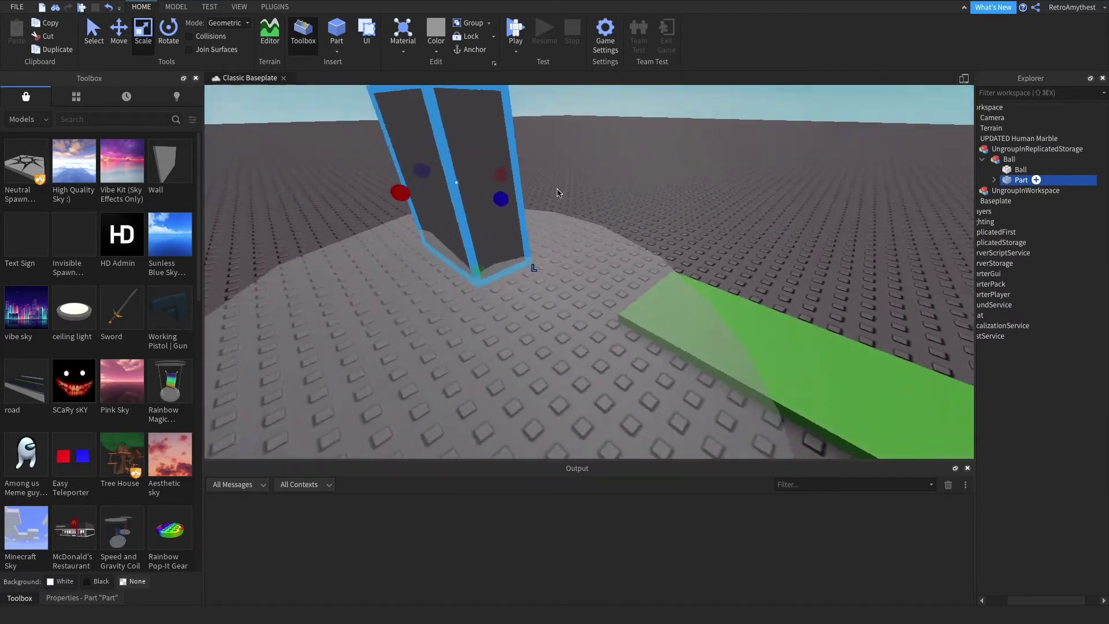
{"action": "left_click", "coordinate": [413, 227]}
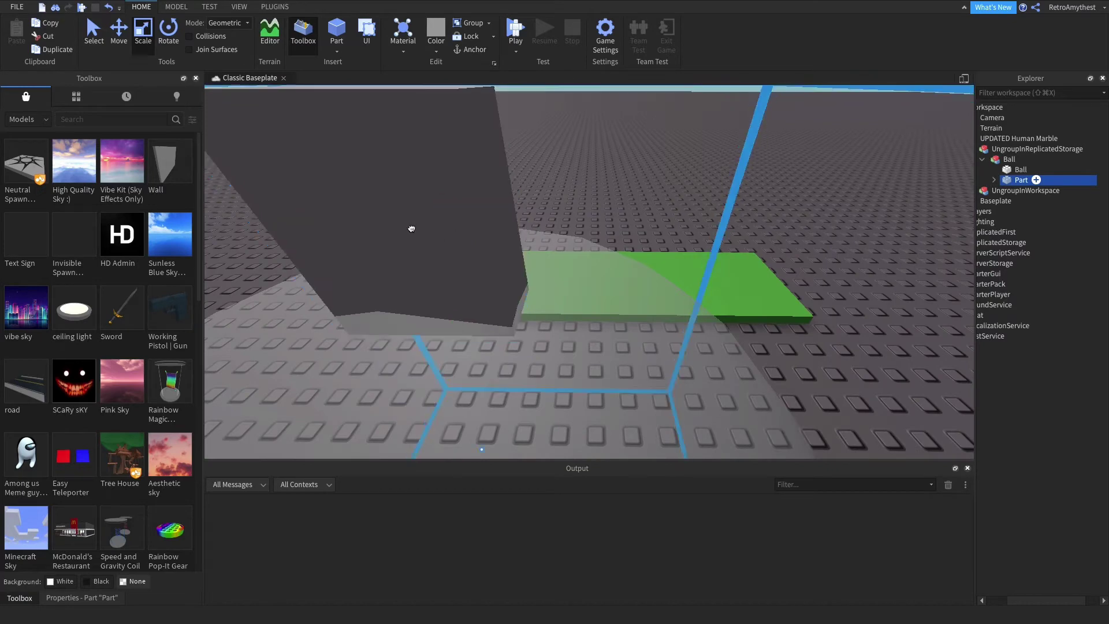
{"action": "left_click", "coordinate": [1049, 182]}
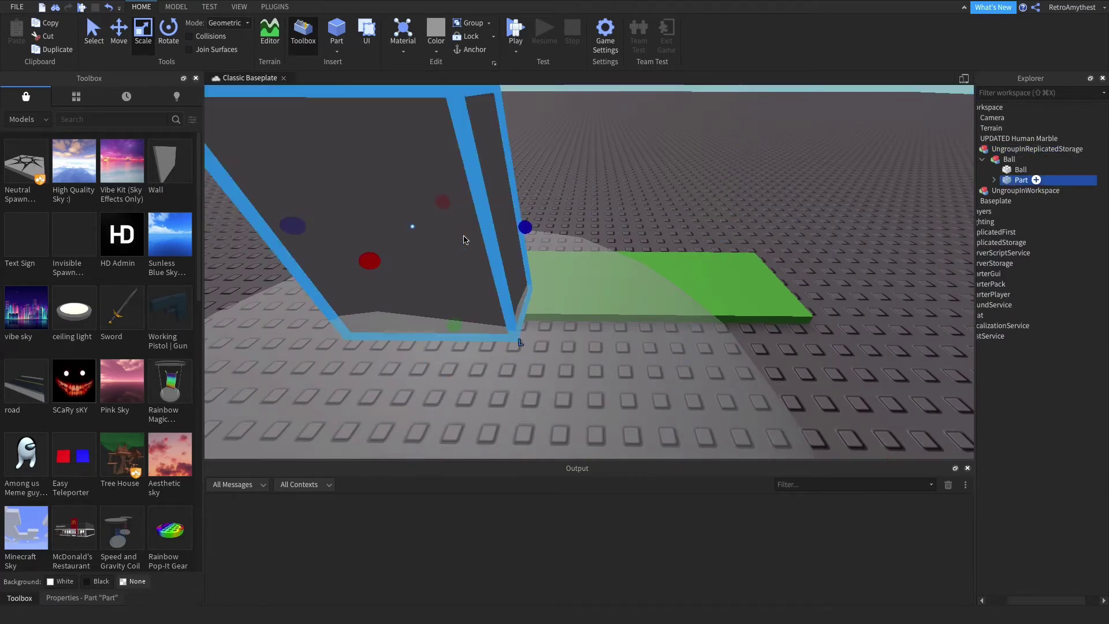
{"action": "key", "text": "f"}
{"action": "right_click_drag", "start_coordinate": [674, 216], "coordinate": [623, 223]}
{"action": "scroll", "coordinate": [624, 223], "scroll_direction": "up", "scroll_amount": 3}
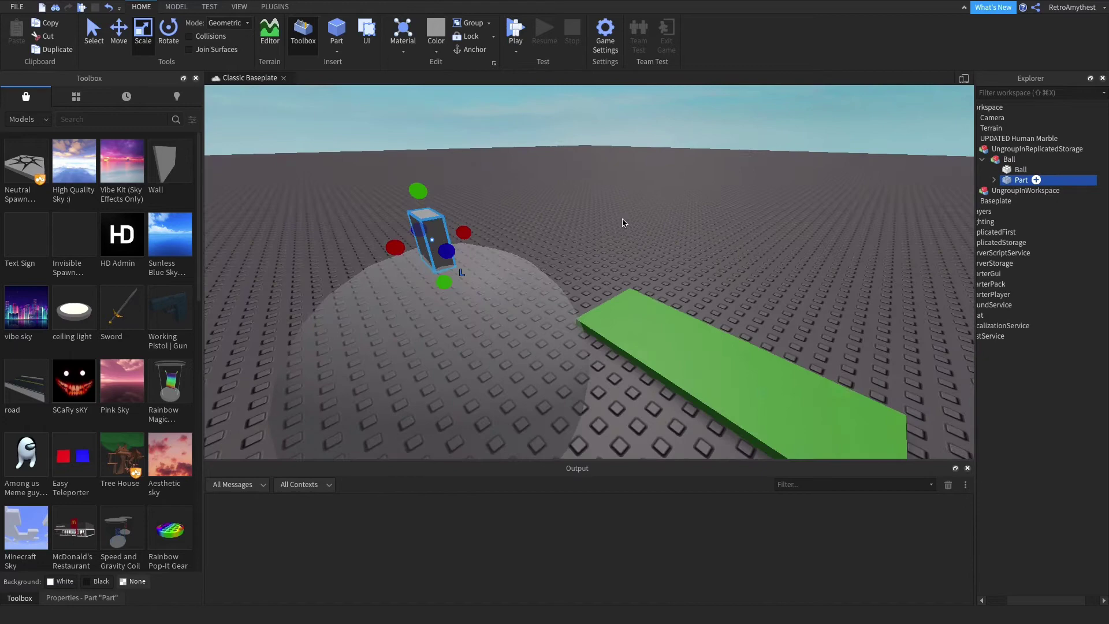
{"action": "middle_click_drag", "start_coordinate": [478, 205], "coordinate": [629, 215]}
{"action": "scroll", "coordinate": [935, 198], "scroll_direction": "down", "scroll_amount": 2}
{"action": "left_click", "coordinate": [994, 180]}
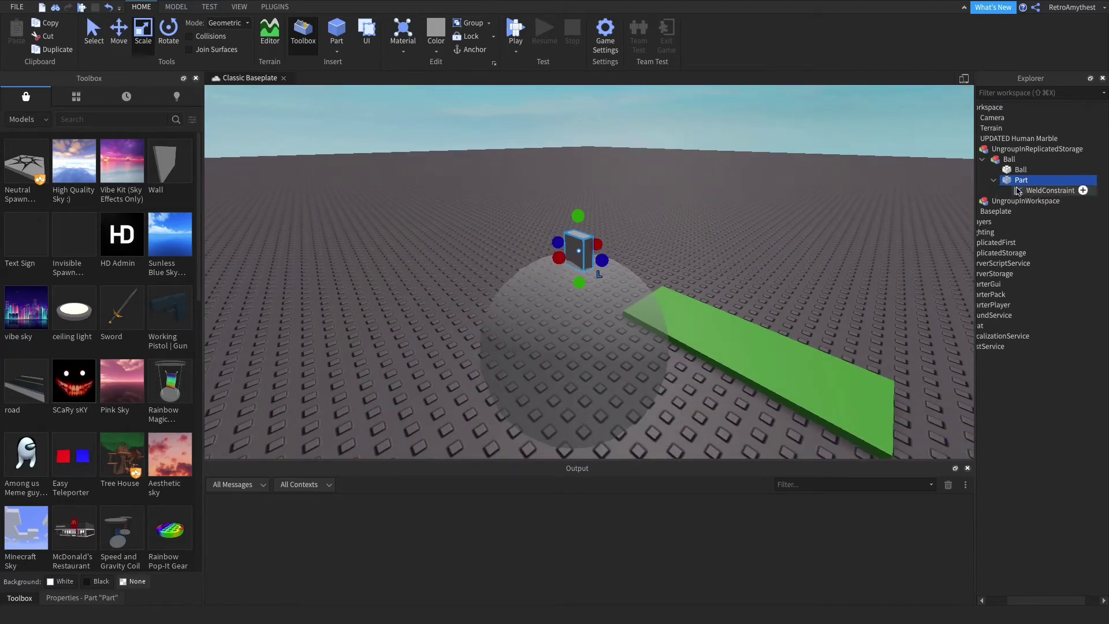
{"action": "left_click", "coordinate": [994, 180]}
Move the Ball model into ReplicatedStorage and the green Touch part directly into Workspace
{"action": "left_click", "coordinate": [983, 159]}
{"action": "left_click", "coordinate": [1008, 160]}
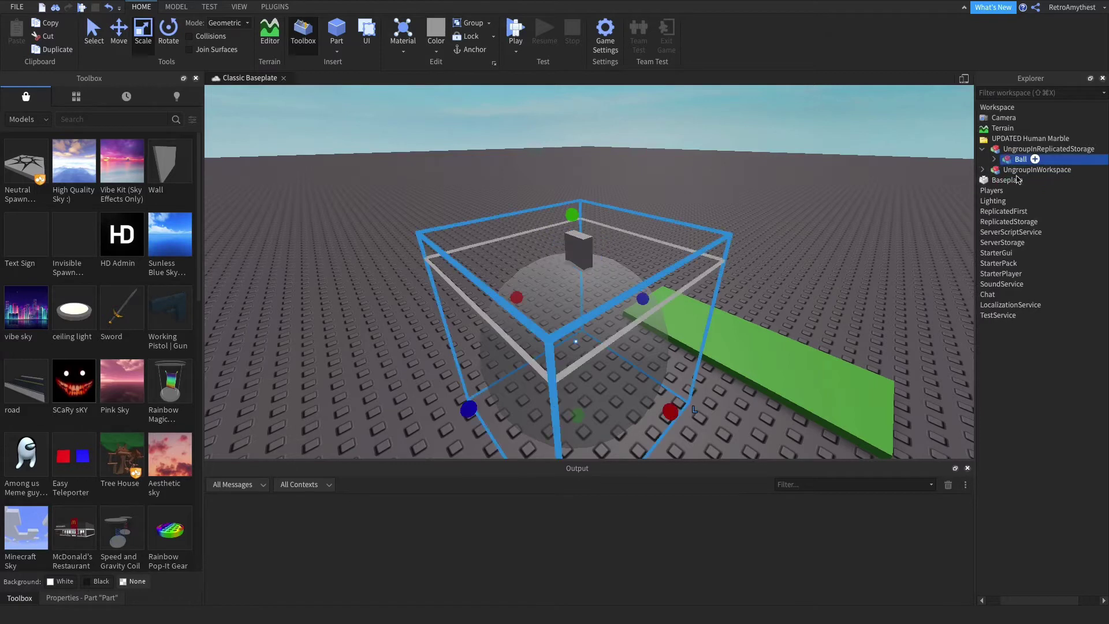
{"action": "left_click_drag", "start_coordinate": [1017, 179], "coordinate": [1028, 221]}
{"action": "left_click", "coordinate": [1006, 159]}
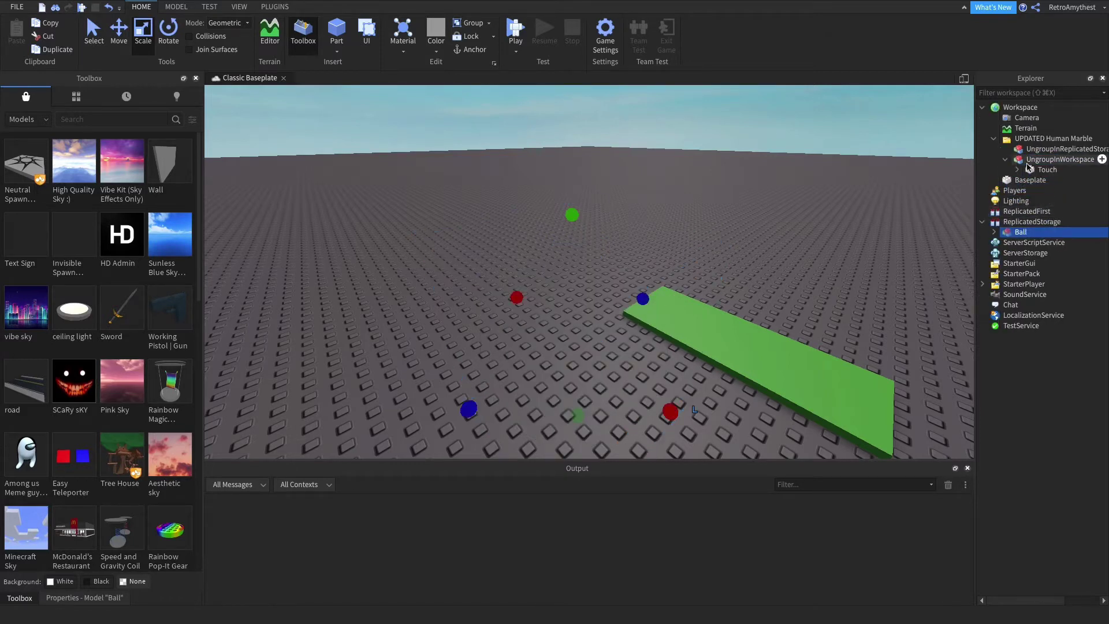
{"action": "left_click_drag", "start_coordinate": [1033, 169], "coordinate": [1021, 108]}
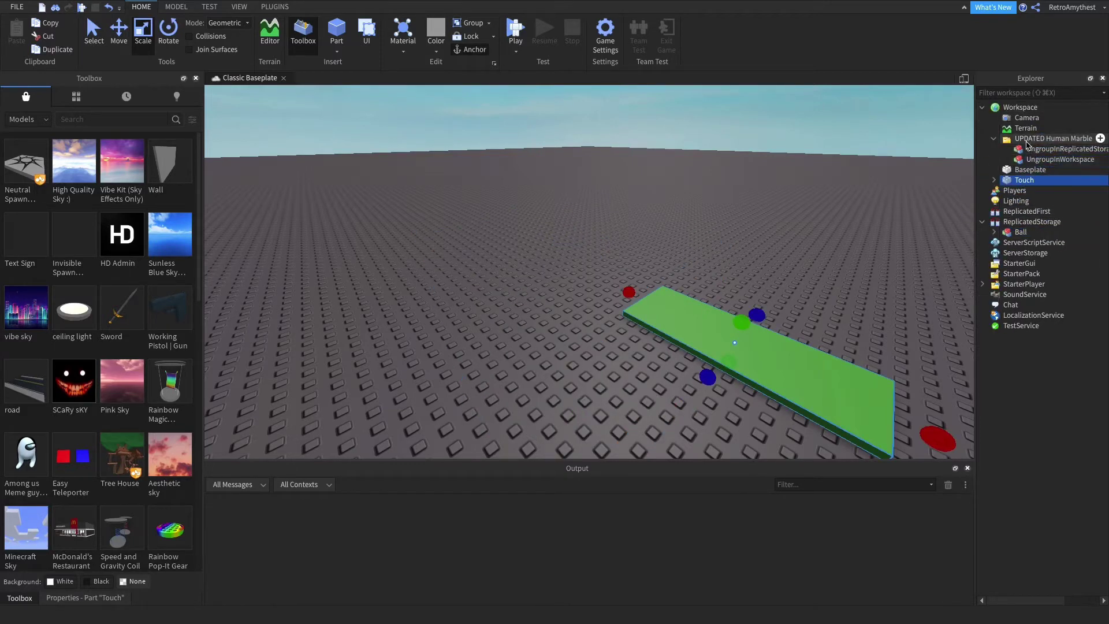
Delete the leftover UPDATED Human Marble folder from Workspace
{"action": "left_click", "coordinate": [1026, 142]}
{"action": "key", "text": "Delete"}
{"action": "right_click_drag", "start_coordinate": [723, 188], "coordinate": [706, 185]}
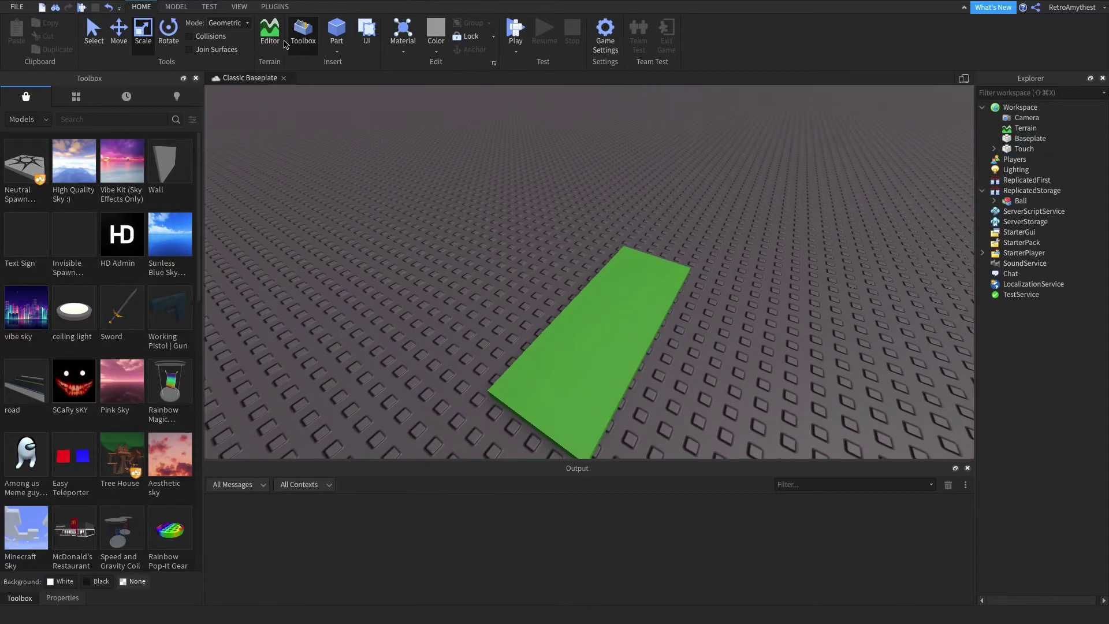
Add a spawn location to the baseplate and place it beside the green Touch part
{"action": "key", "text": "s"}
{"action": "left_click", "coordinate": [176, 7]}
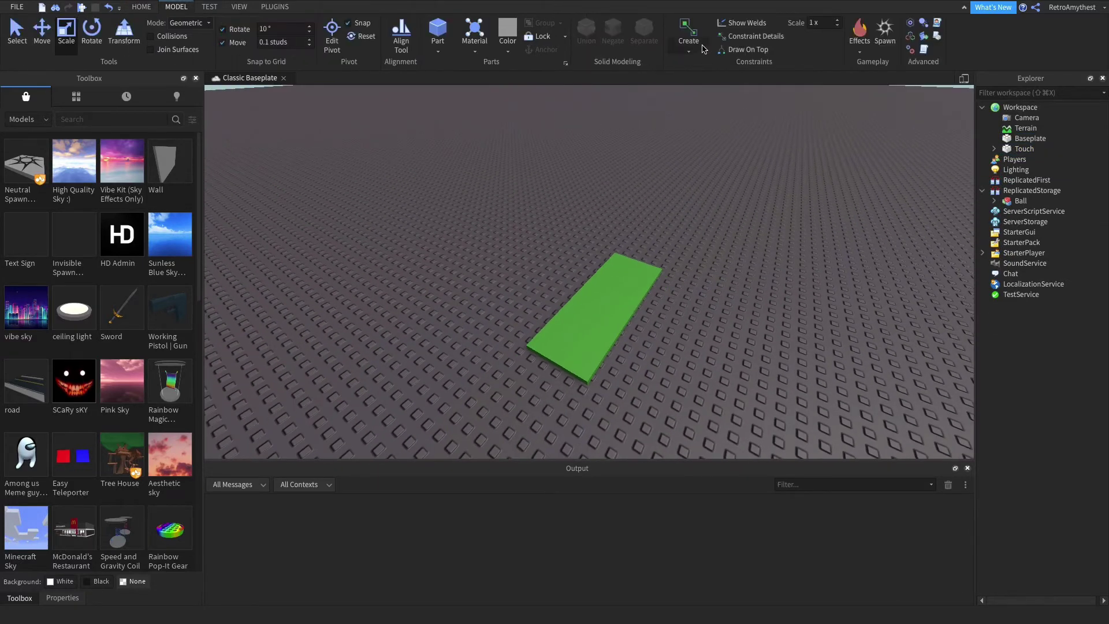
{"action": "left_click", "coordinate": [882, 41]}
{"action": "key", "text": "s"}
{"action": "key", "text": "d"}
{"action": "left_click_drag", "start_coordinate": [635, 267], "coordinate": [762, 381]}
{"action": "left_click", "coordinate": [674, 277]}
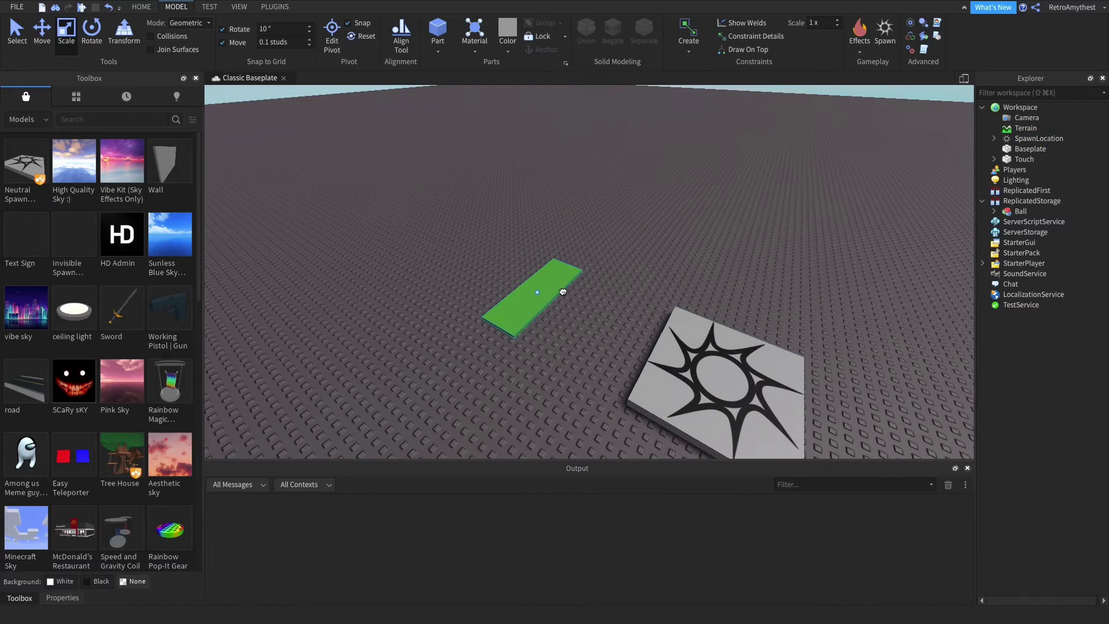
Review the script inside the Touch part, including the deb variable and the wait(3) line, and collapse the Workspace tree
{"action": "left_click", "coordinate": [563, 291]}
{"action": "left_click", "coordinate": [631, 251]}
{"action": "left_click", "coordinate": [568, 271]}
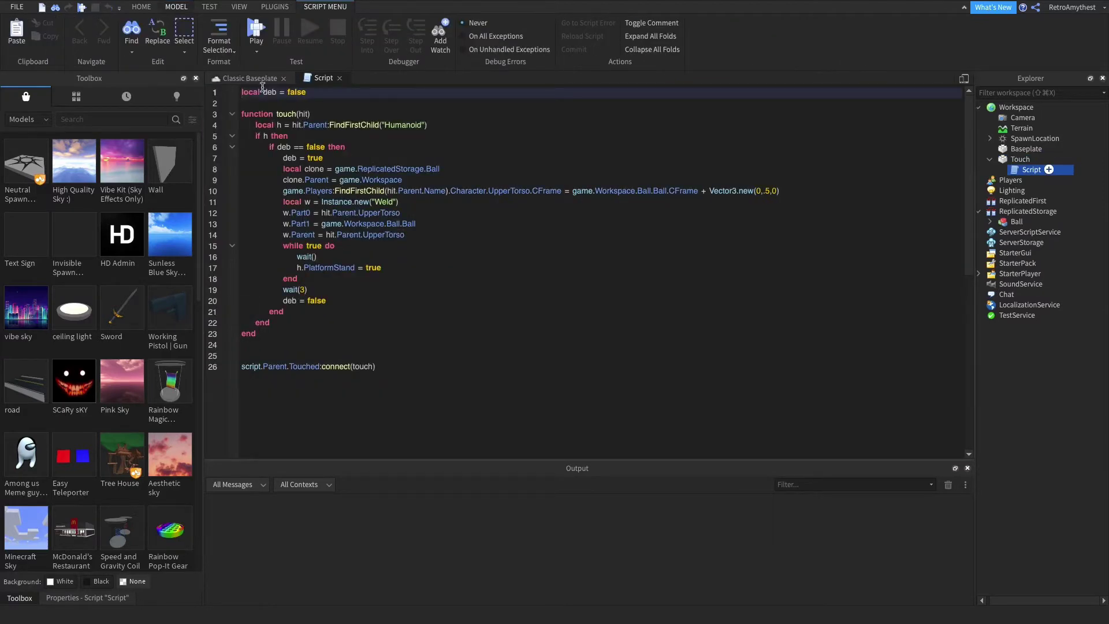
{"action": "left_click_drag", "start_coordinate": [307, 92], "coordinate": [231, 90]}
{"action": "left_click", "coordinate": [323, 108]}
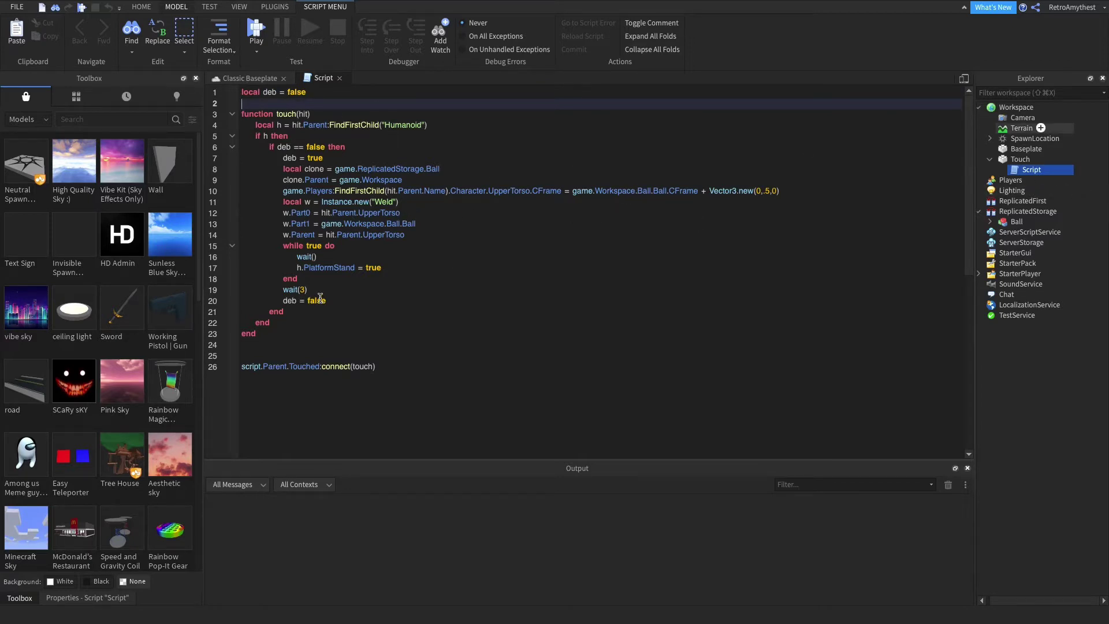
{"action": "left_click", "coordinate": [304, 289]}
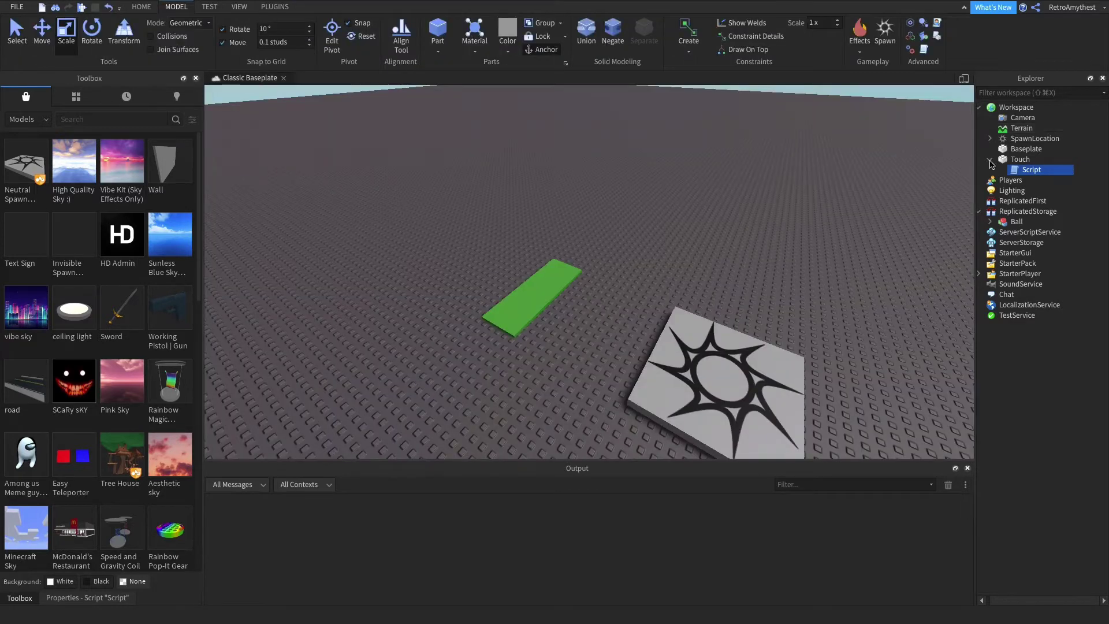
{"action": "left_click", "coordinate": [989, 159]}
{"action": "left_click", "coordinate": [979, 107]}
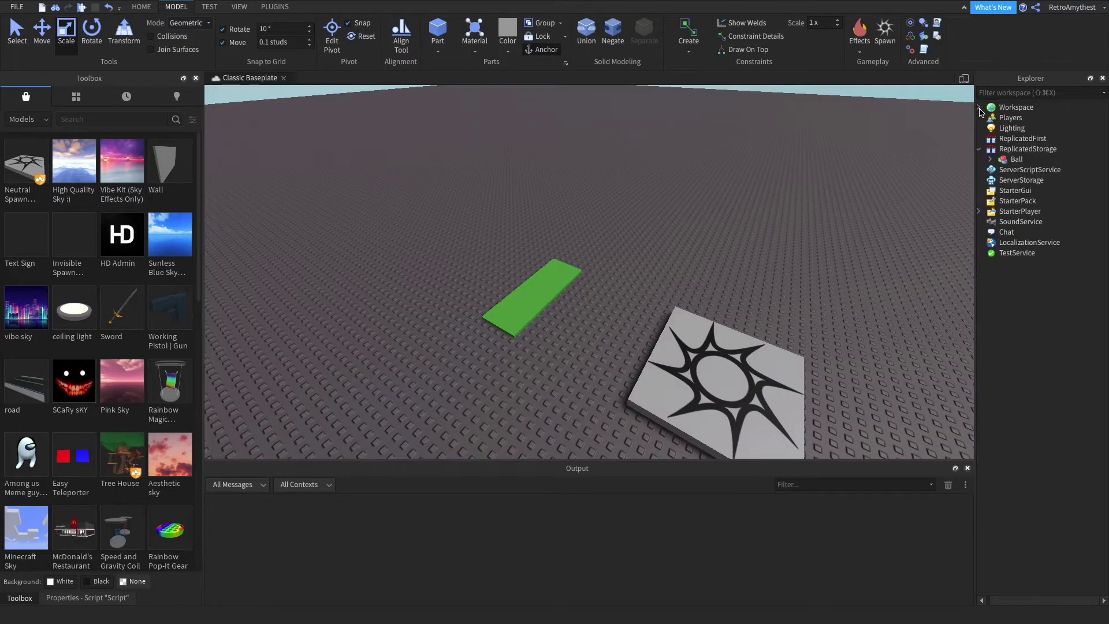
{"action": "left_click", "coordinate": [141, 7]}
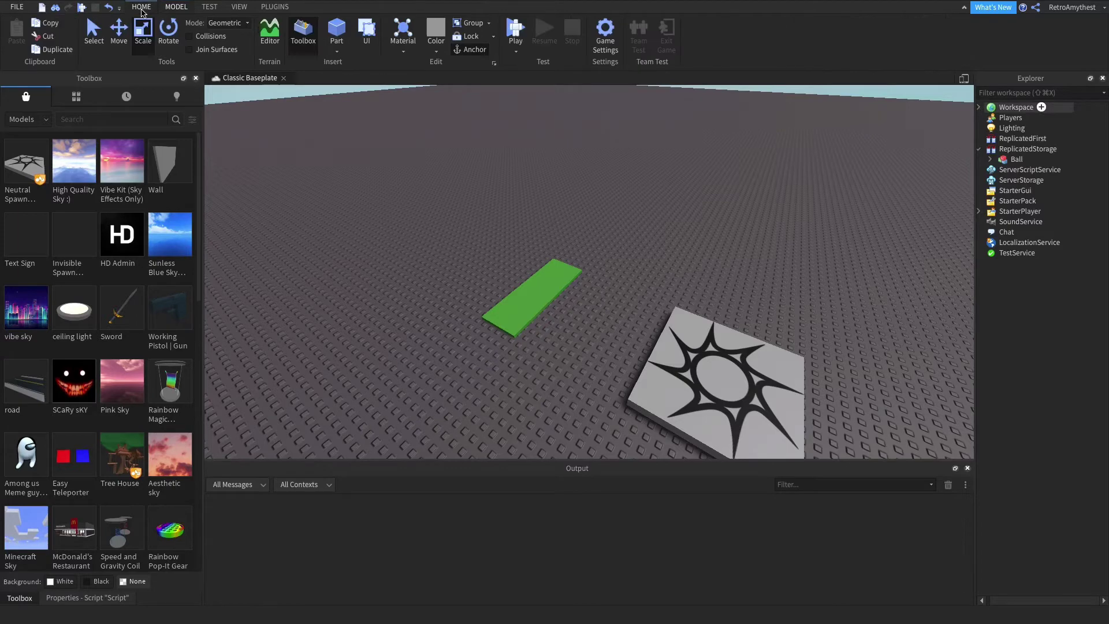
{"action": "left_click", "coordinate": [173, 7]}
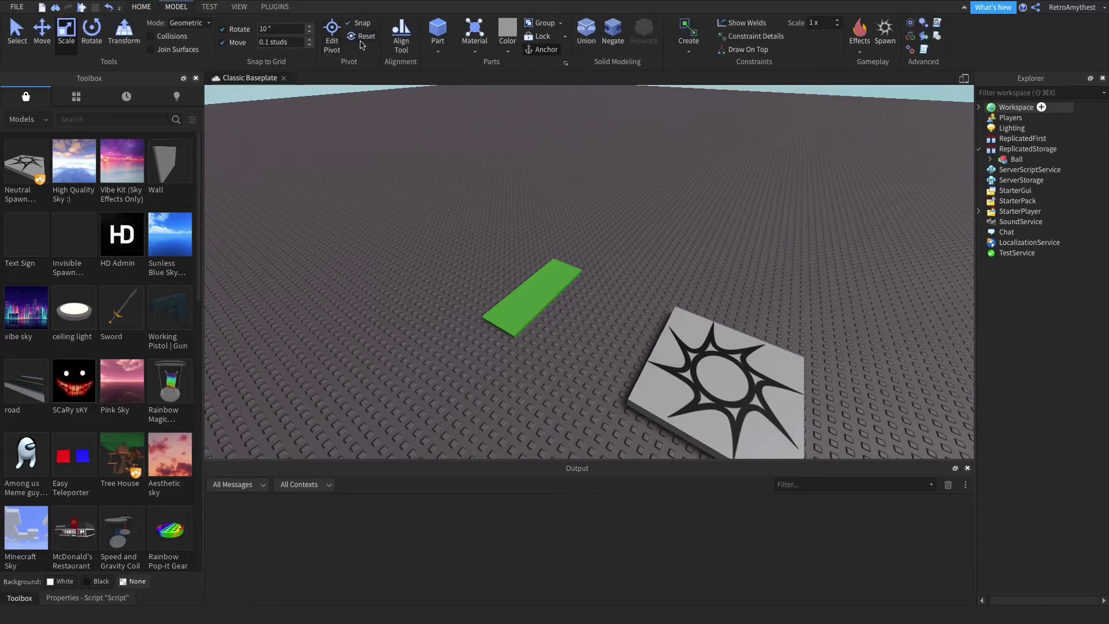
{"action": "left_click", "coordinate": [141, 8]}
Switch back to the YouTube video page, dismiss the notification comments and view the video's description
{"action": "key", "text": "ctrl+Right"}
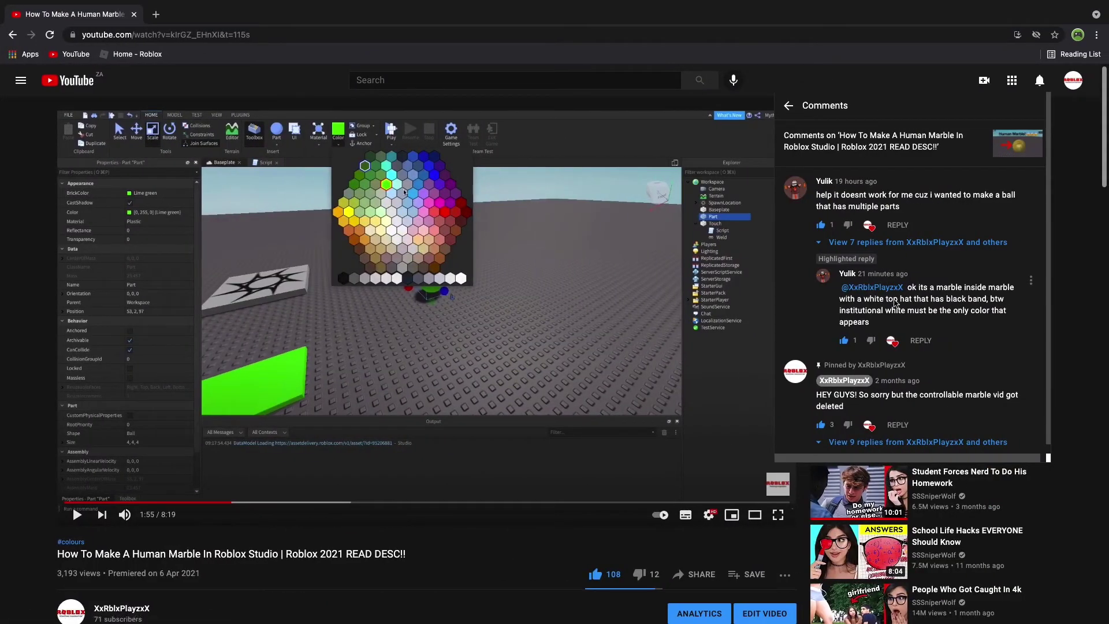
{"action": "left_click", "coordinate": [317, 553]}
{"action": "scroll", "coordinate": [312, 555], "scroll_direction": "down", "scroll_amount": 4}
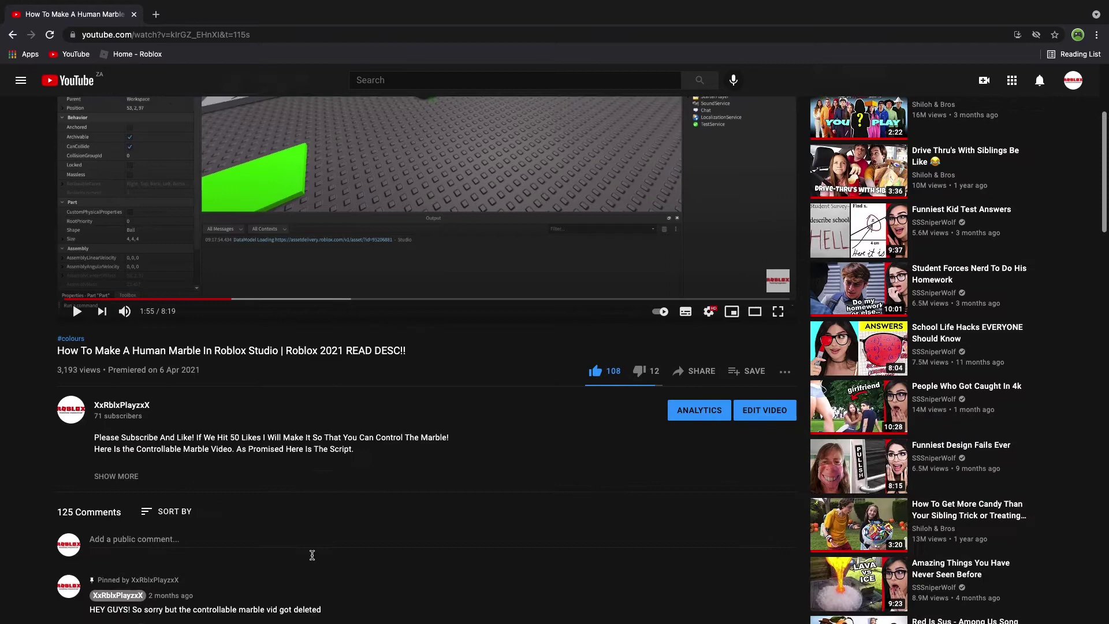
{"action": "scroll", "coordinate": [231, 522], "scroll_direction": "up", "scroll_amount": 3}
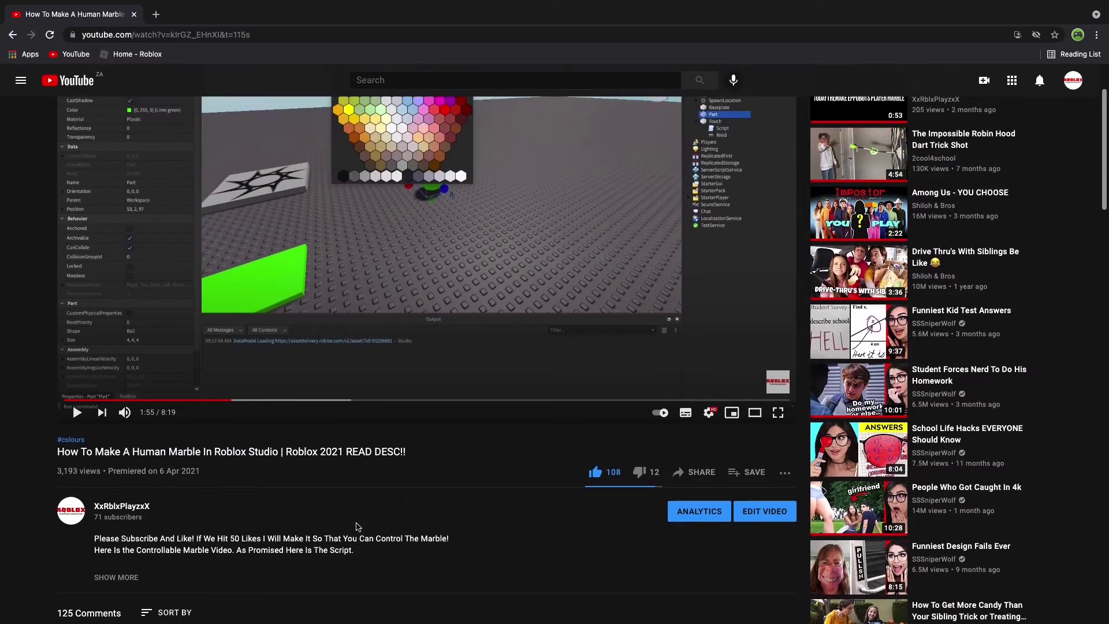
{"action": "scroll", "coordinate": [190, 573], "scroll_direction": "down", "scroll_amount": 1}
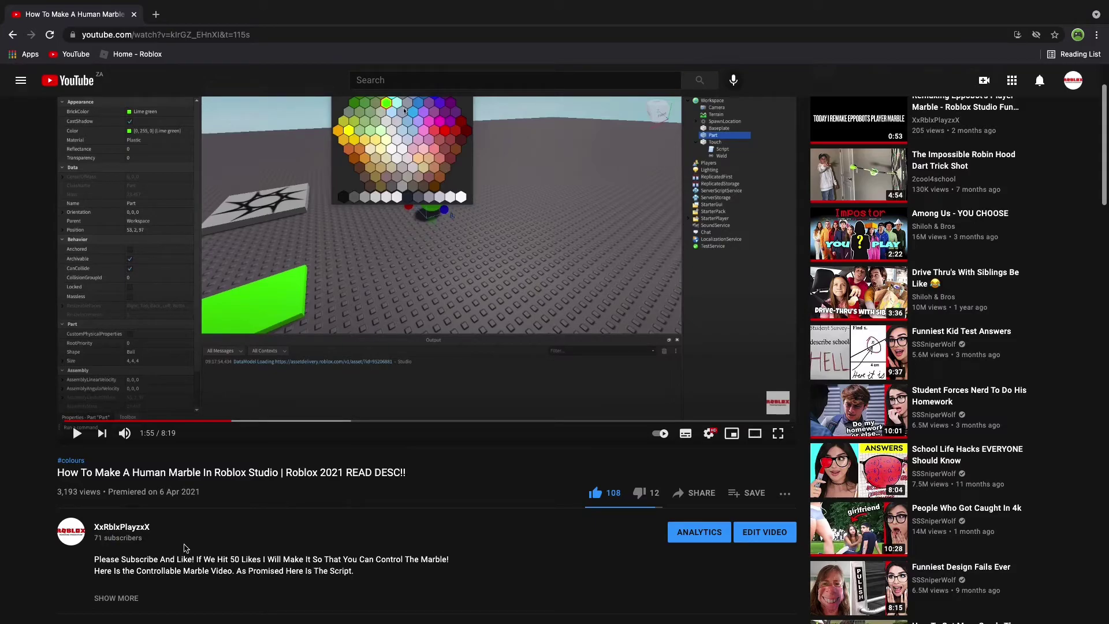
{"action": "scroll", "coordinate": [185, 548], "scroll_direction": "up", "scroll_amount": 1}
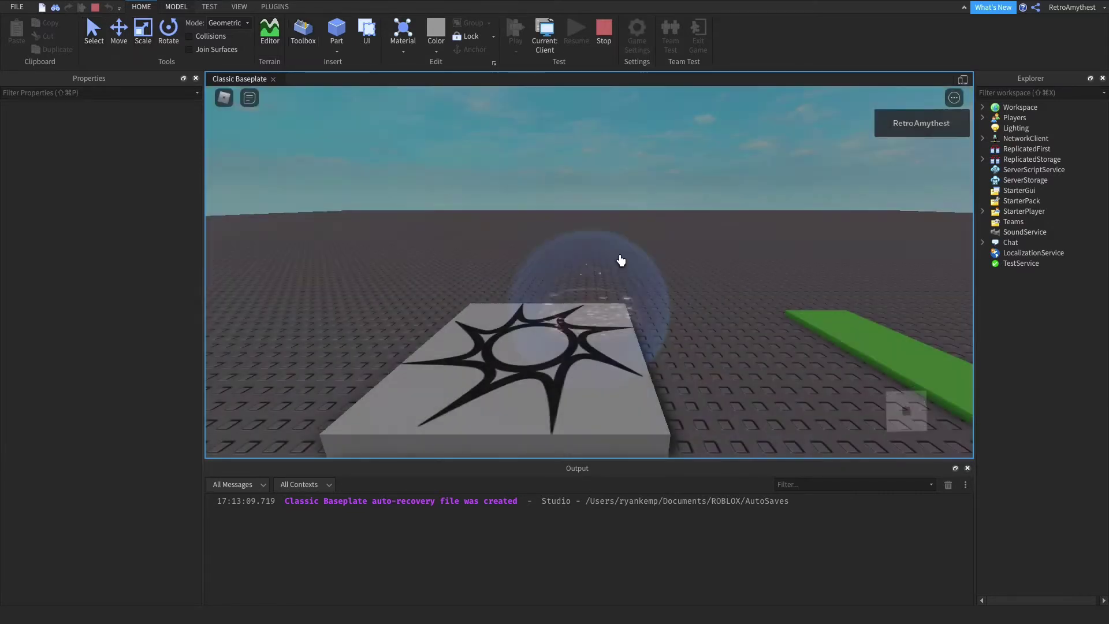
Switch to the Roblox Studio playtest, walk the character toward the green Touch part, and inspect the contents of Workspace and ReplicatedStorage
{"action": "right_click_drag", "start_coordinate": [673, 266], "coordinate": [673, 266]}
{"action": "key", "text": "d"}
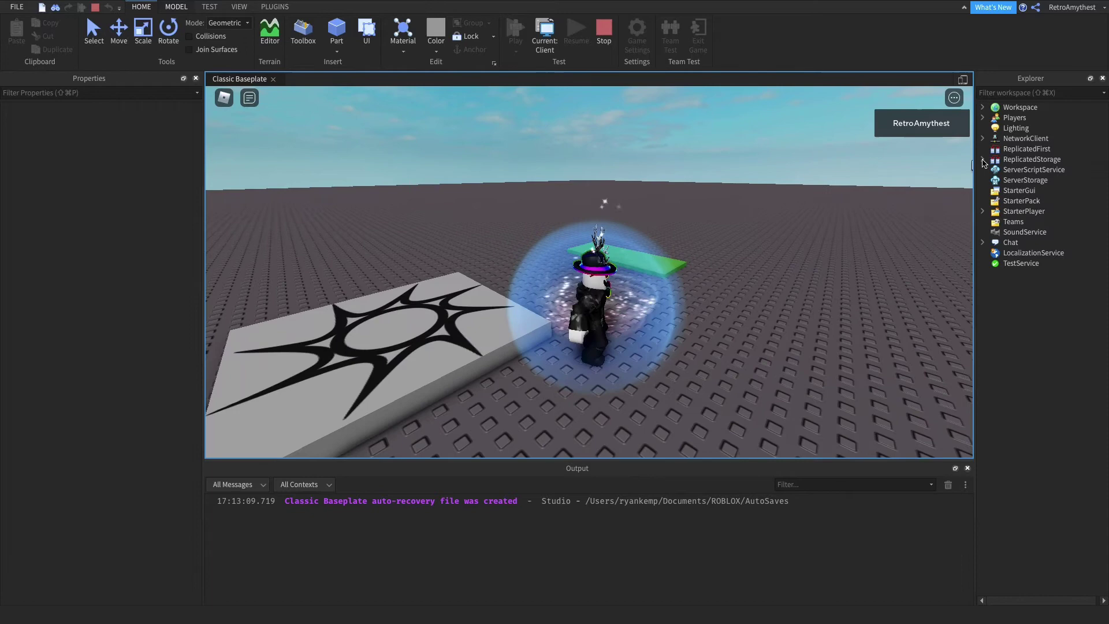
{"action": "left_click", "coordinate": [982, 106]}
{"action": "left_click", "coordinate": [982, 221]}
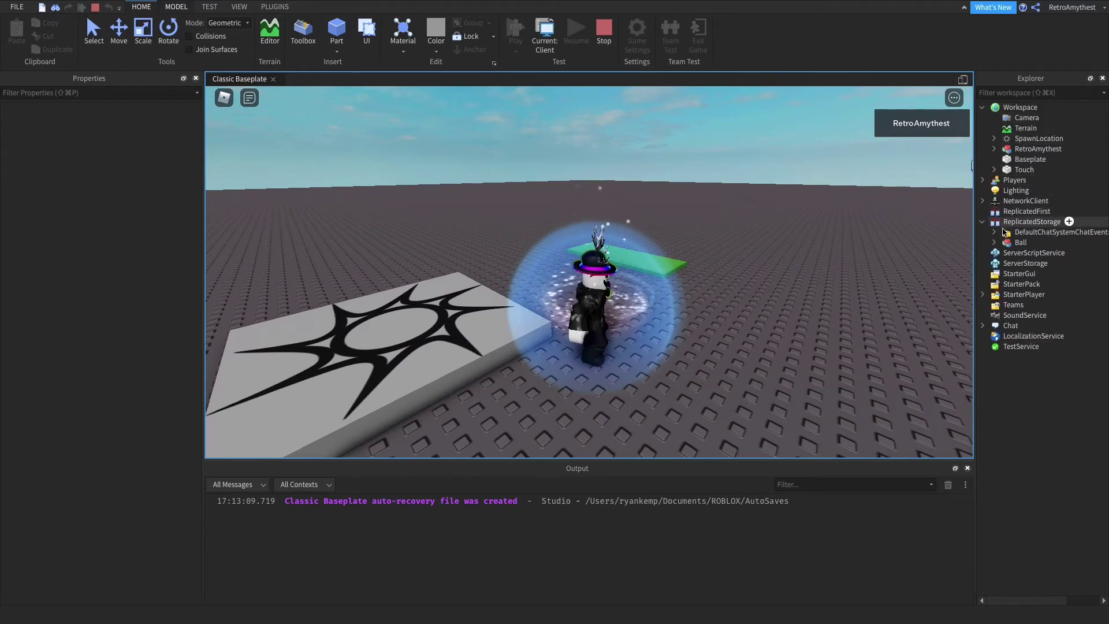
{"action": "key", "text": "w"}
{"action": "right_click_drag", "start_coordinate": [625, 212], "coordinate": [625, 212]}
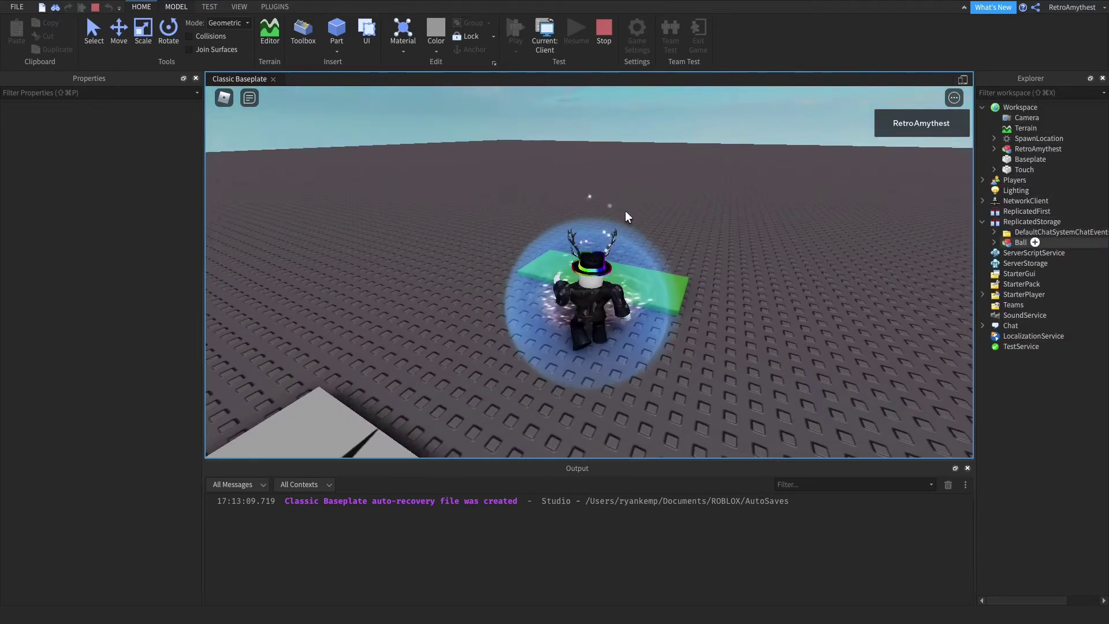
{"action": "key", "text": "s"}
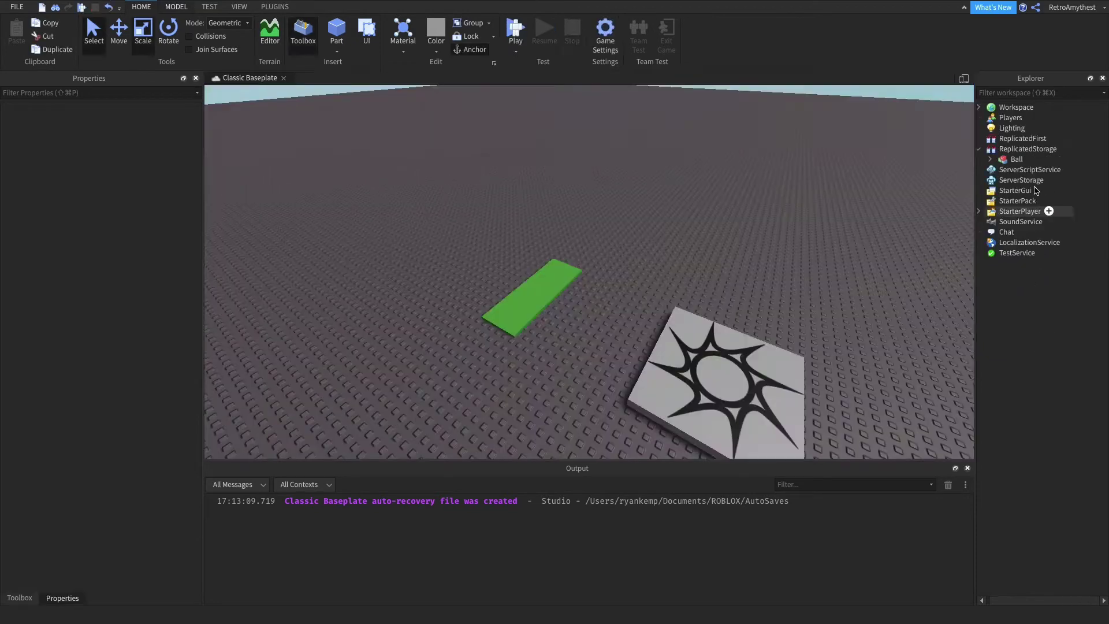
Append :Clone() to game.ReplicatedStorage.Ball on line 8 of the Touch part's script and close the script
{"action": "left_click", "coordinate": [982, 148]}
{"action": "left_click", "coordinate": [558, 271]}
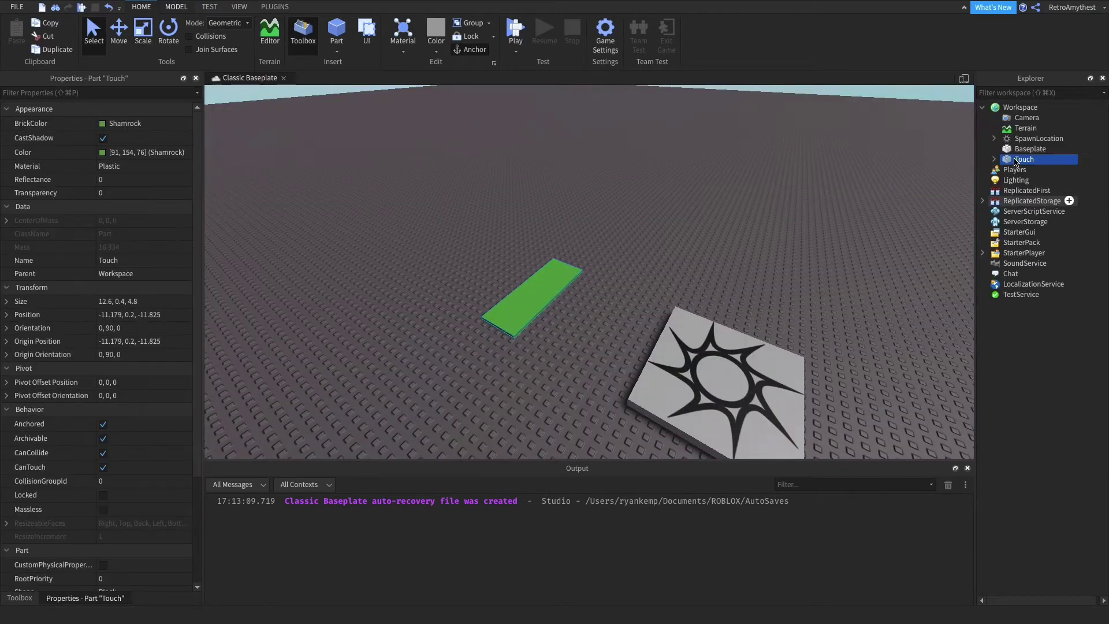
{"action": "left_click", "coordinate": [1021, 179]}
{"action": "double_click", "coordinate": [1026, 169]}
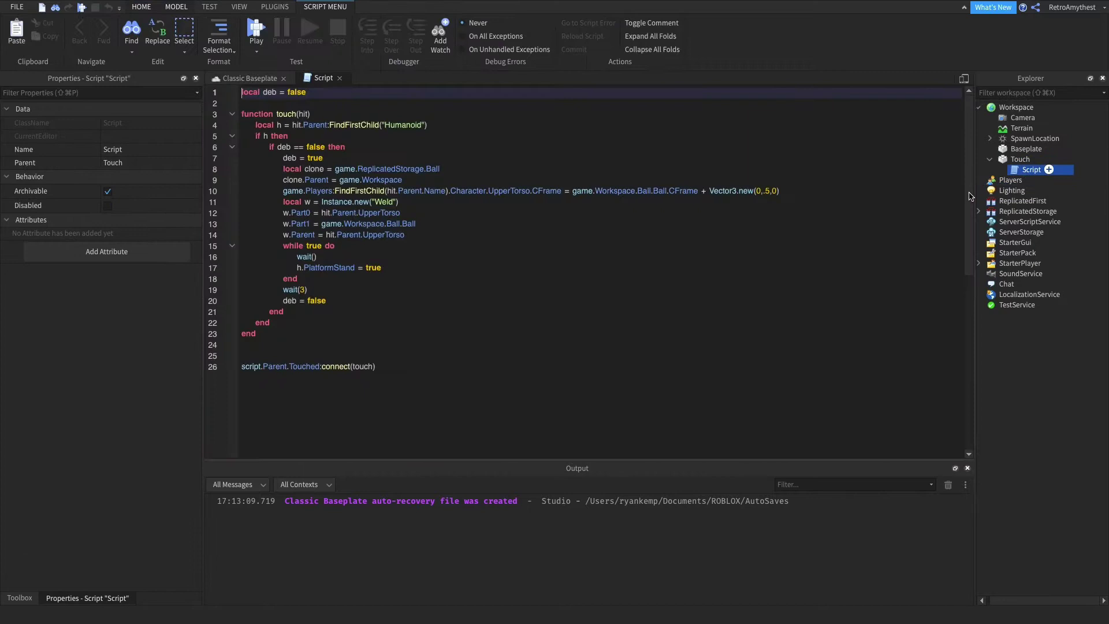
{"action": "left_click", "coordinate": [443, 167]}
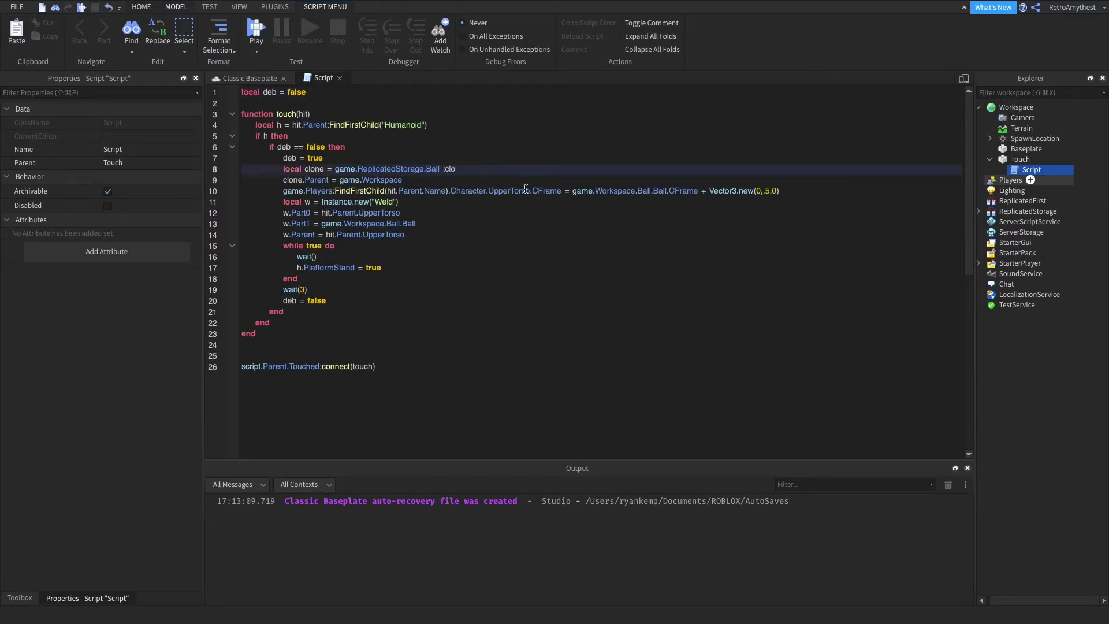
{"action": "key", "text": "BackSpace"}
{"action": "type", "text": ":Clone()"}
{"action": "left_click", "coordinate": [439, 146]}
{"action": "left_click", "coordinate": [341, 78]}
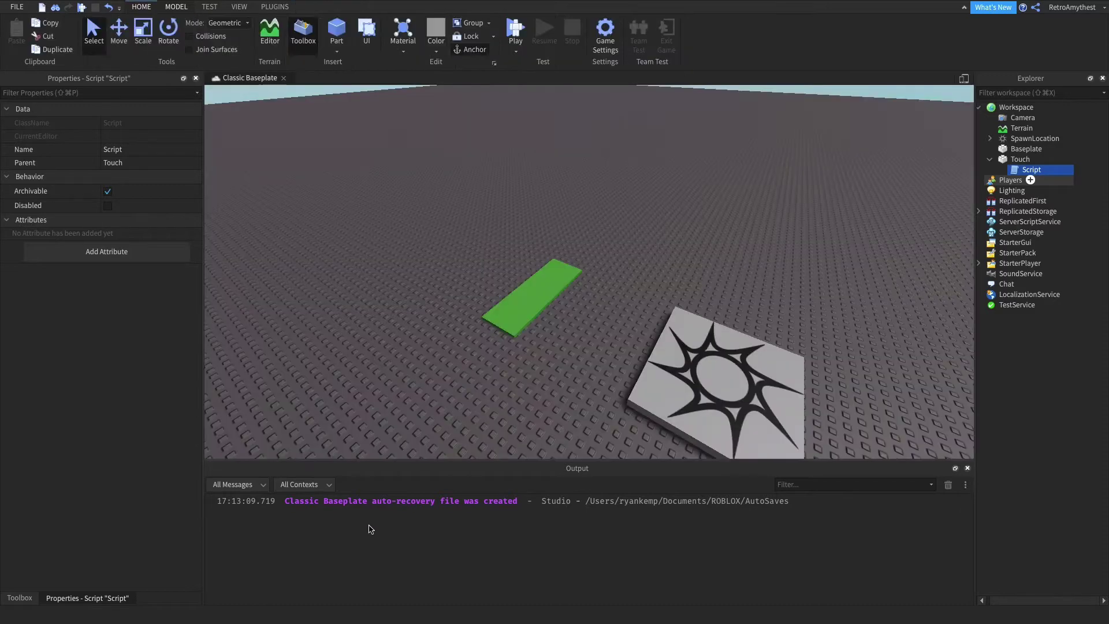
Clear the Output log and bring up the Toolbox
{"action": "right_click", "coordinate": [371, 528]}
{"action": "left_click", "coordinate": [399, 550]}
{"action": "right_click", "coordinate": [408, 562]}
{"action": "left_click", "coordinate": [444, 597]}
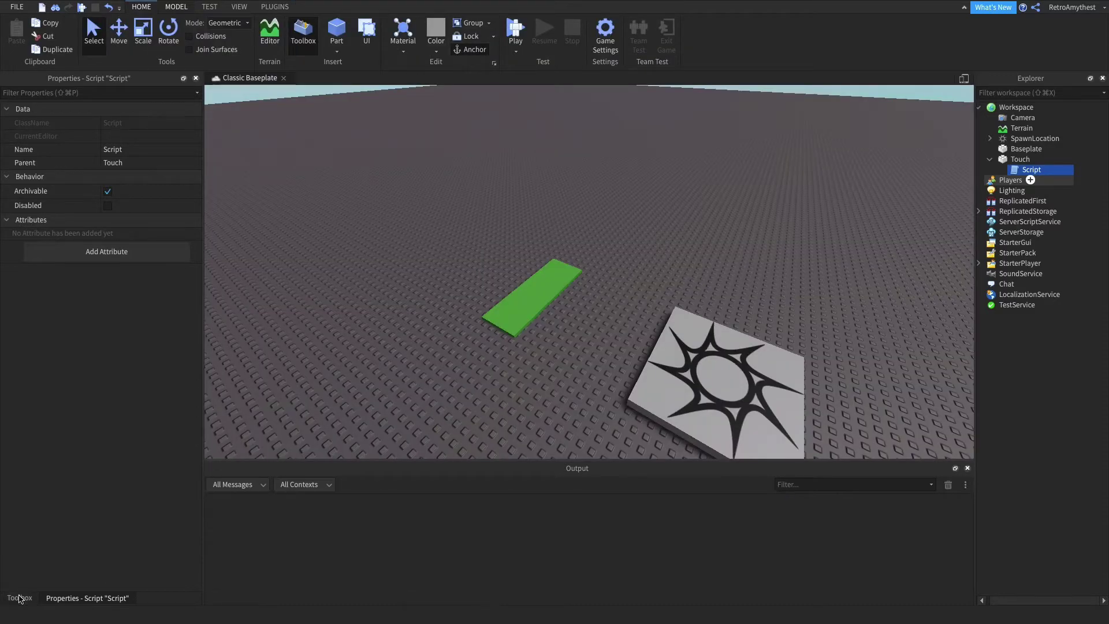
{"action": "left_click", "coordinate": [20, 598]}
Playtest the cloned marble, checking for Ball in Workspace and ReplicatedStorage and viewing the character from the front
{"action": "left_click", "coordinate": [525, 89]}
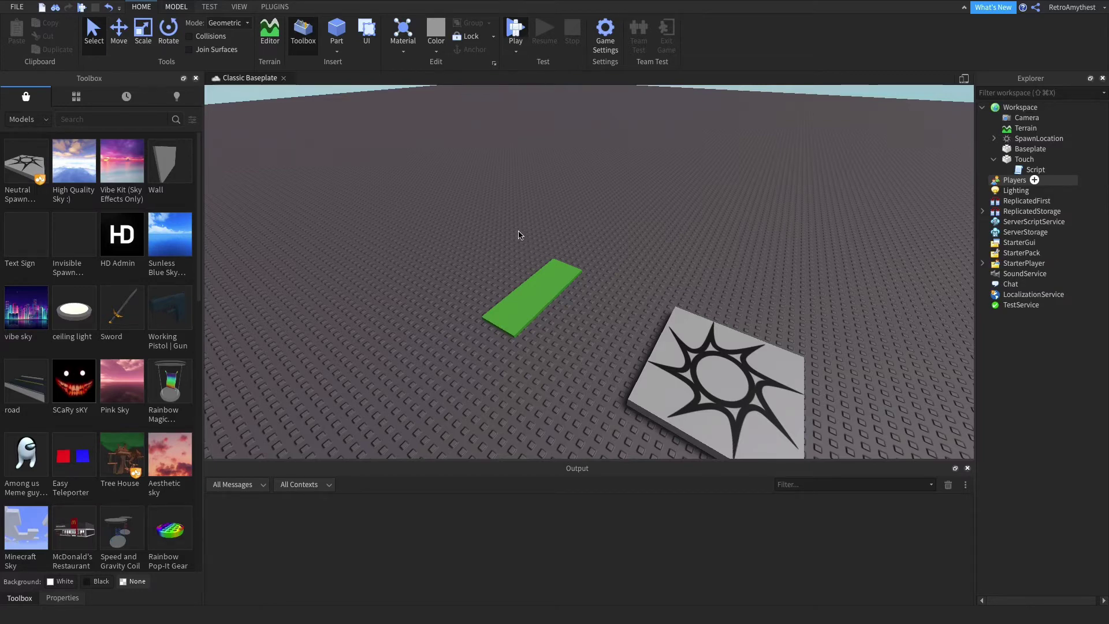
{"action": "key", "text": "F5"}
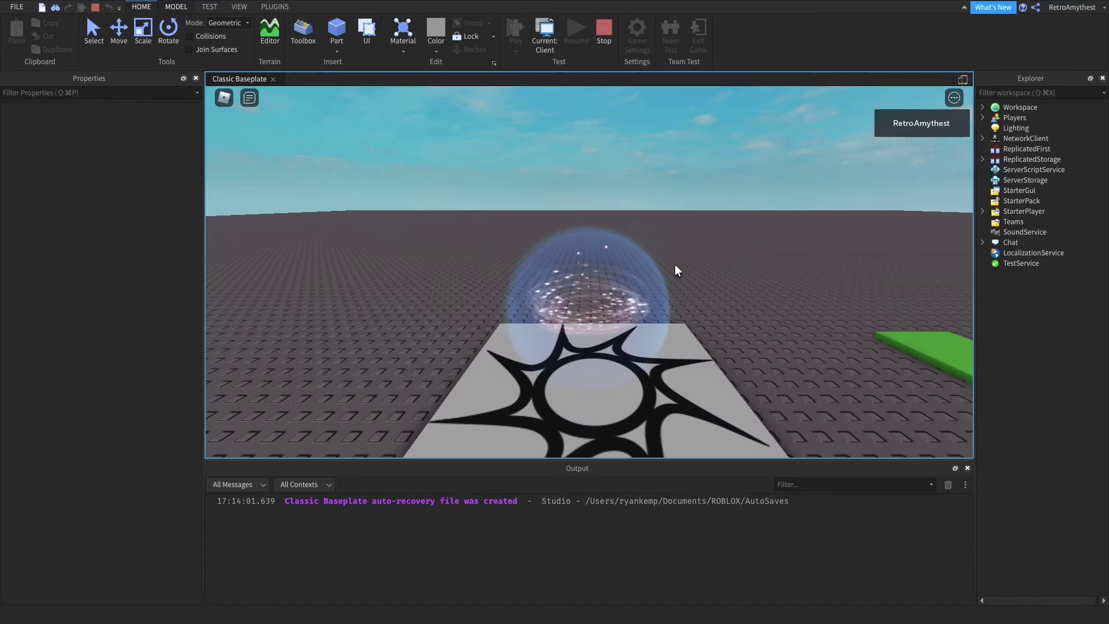
{"action": "left_click", "coordinate": [981, 159]}
{"action": "left_click", "coordinate": [983, 107]}
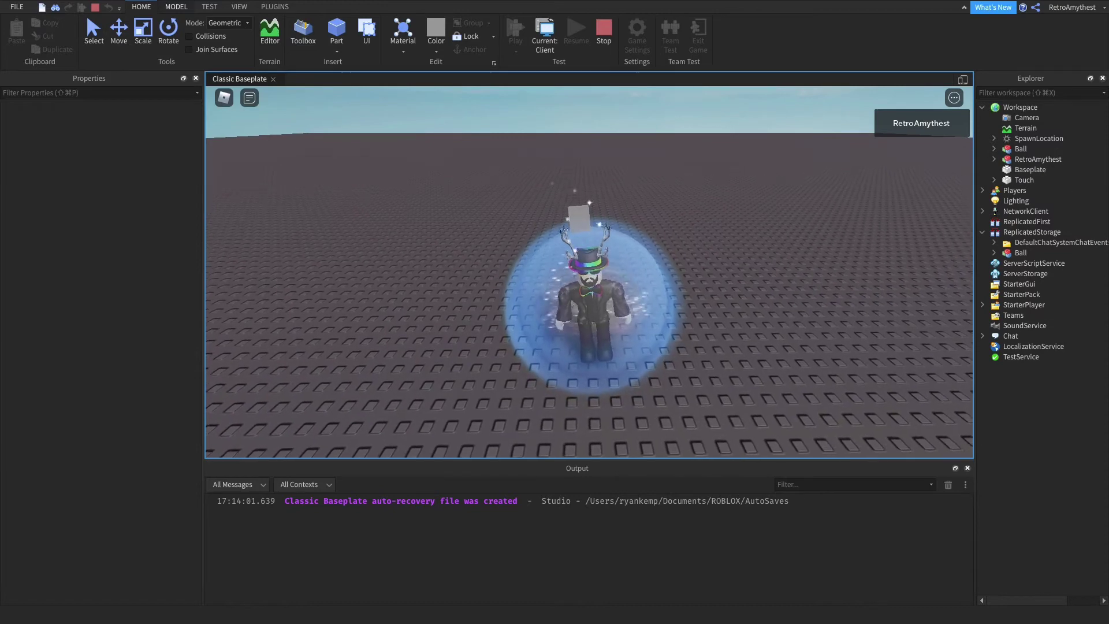
{"action": "right_click_drag", "start_coordinate": [636, 253], "coordinate": [639, 255]}
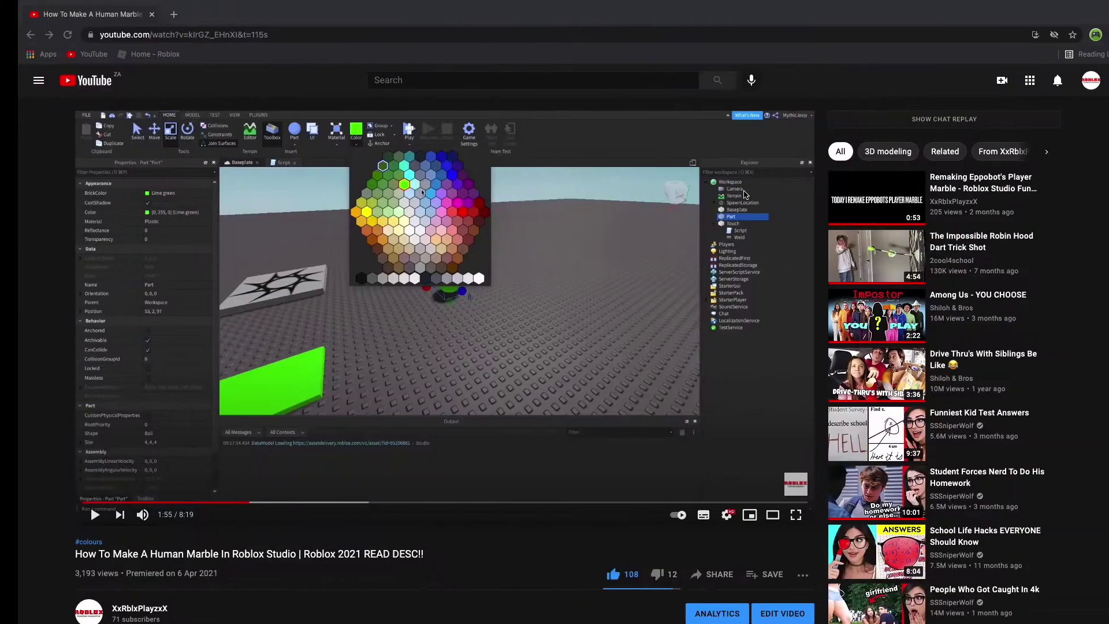
Switch to the YouTube page, open the channel of the video's creator and browse its uploaded videos
{"action": "left_click", "coordinate": [122, 608]}
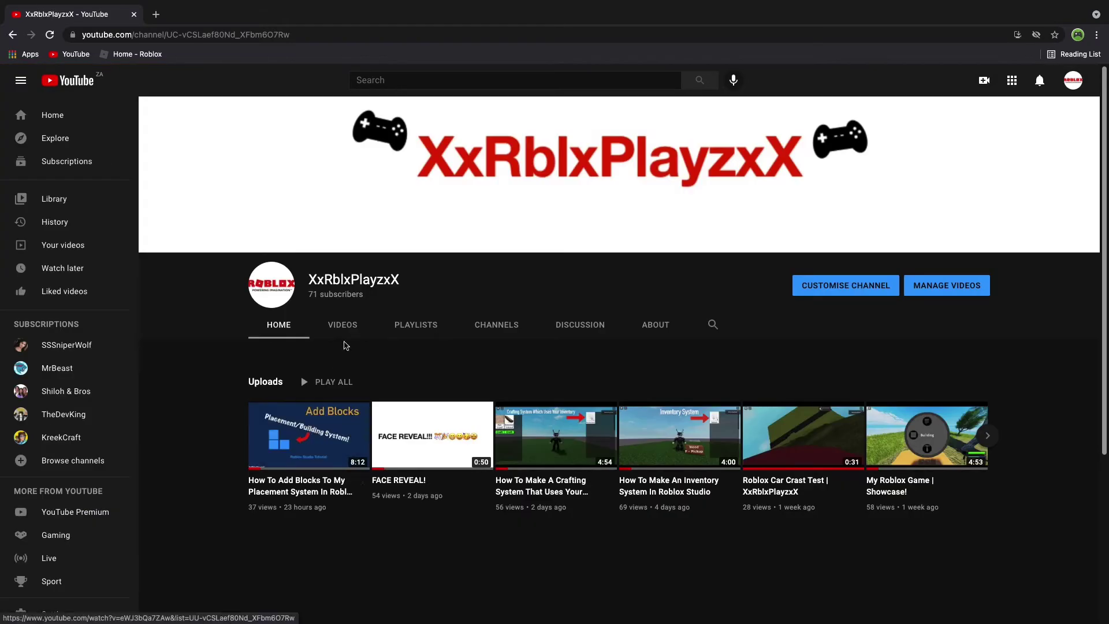
{"action": "left_click", "coordinate": [342, 325]}
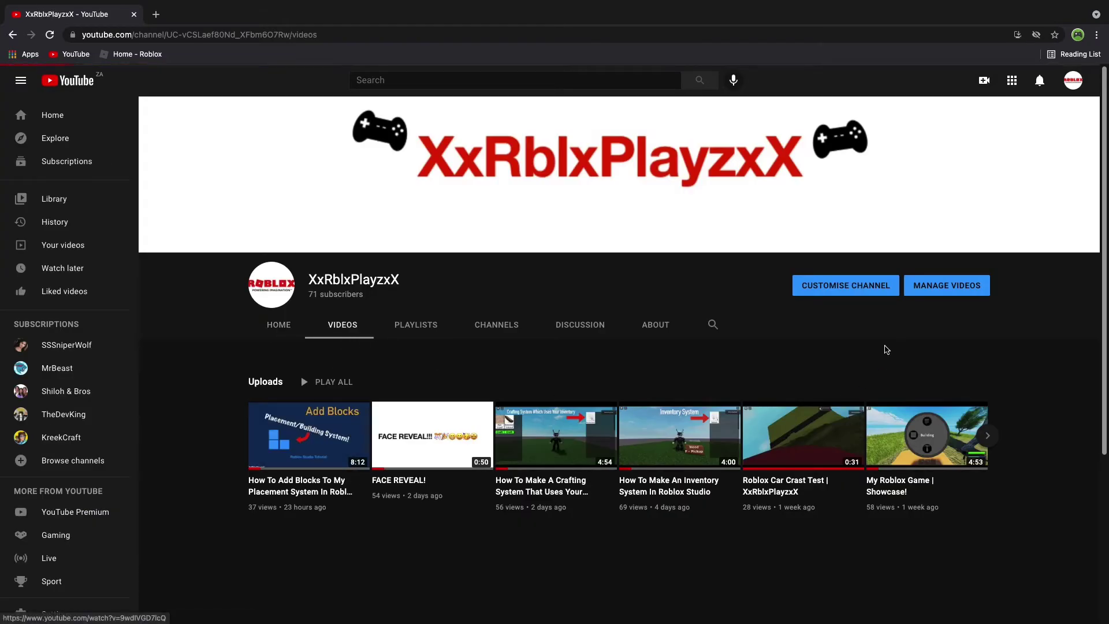
{"action": "scroll", "coordinate": [752, 443], "scroll_direction": "down", "scroll_amount": 3}
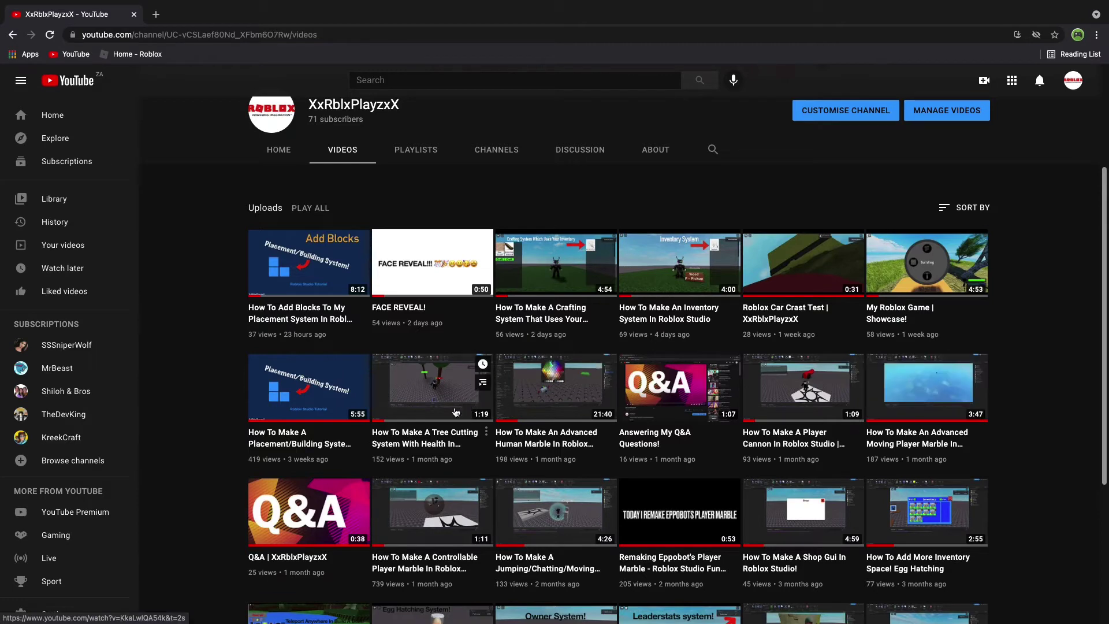
{"action": "scroll", "coordinate": [254, 445], "scroll_direction": "down", "scroll_amount": 3}
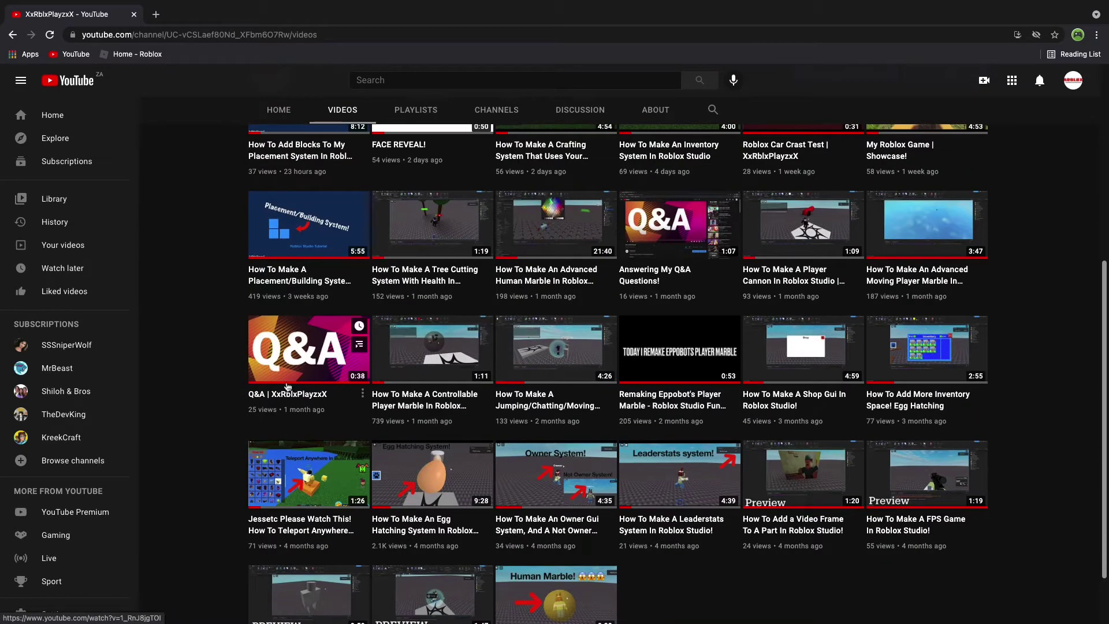
{"action": "scroll", "coordinate": [211, 346], "scroll_direction": "up", "scroll_amount": 6}
Return to Roblox Studio and clear the auto-recovery and disconnect messages from the Output log
{"action": "key", "text": "ctrl+Left"}
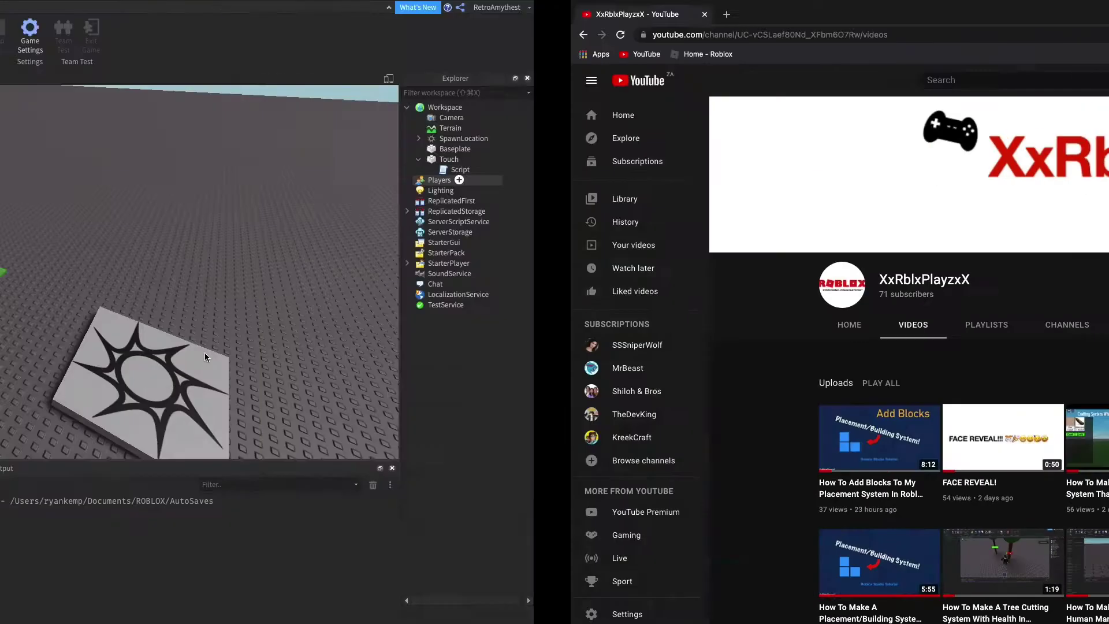
{"action": "right_click", "coordinate": [537, 571]}
{"action": "left_click", "coordinate": [574, 598]}
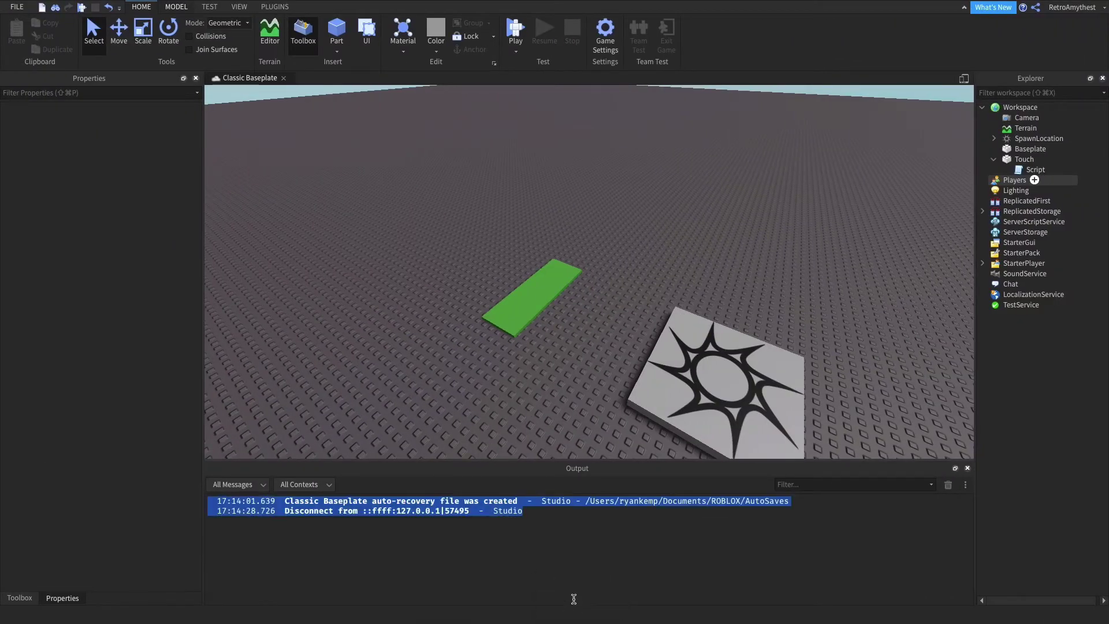
{"action": "left_click", "coordinate": [615, 564]}
{"action": "left_click", "coordinate": [949, 484]}
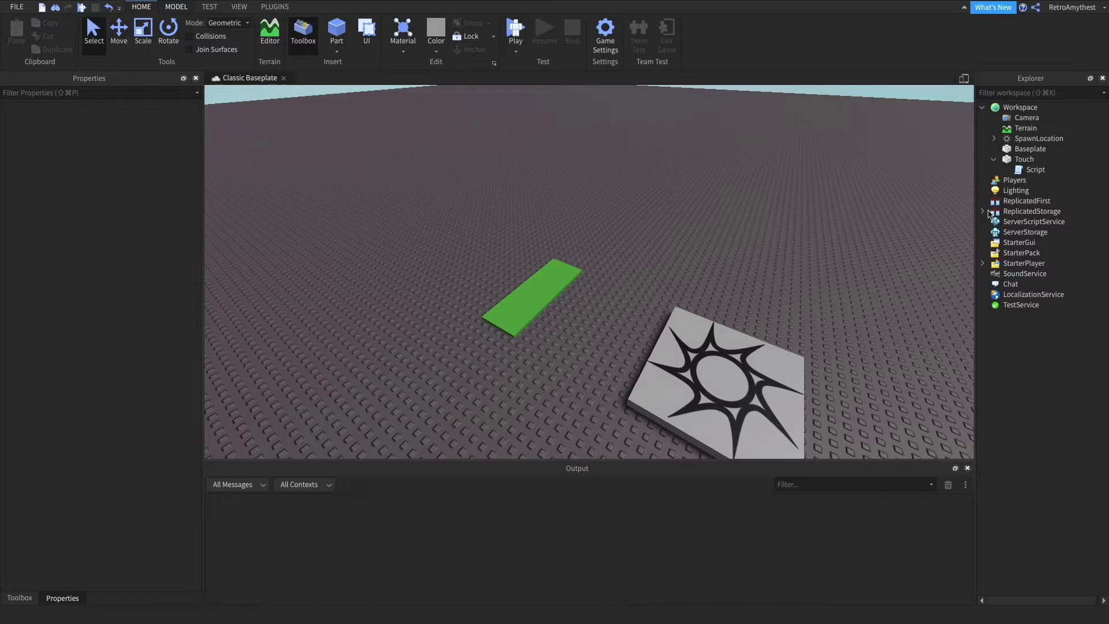
Check the comment notifications on YouTube, close them and switch back to Roblox Studio
{"action": "key", "text": "ctrl+Right"}
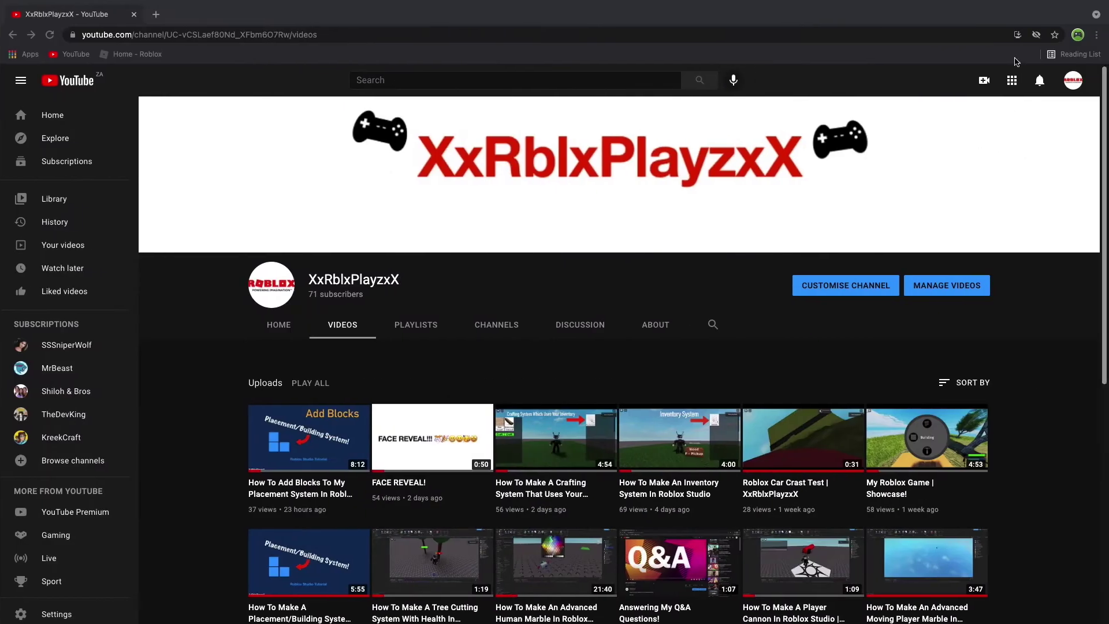
{"action": "left_click", "coordinate": [1040, 80]}
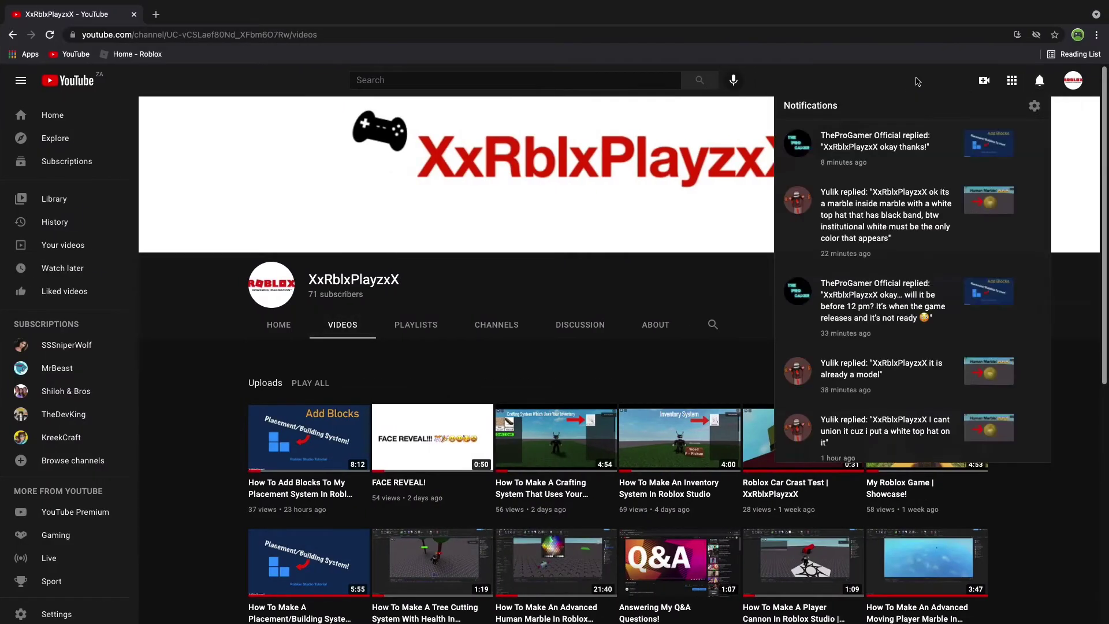
{"action": "left_click", "coordinate": [917, 81]}
{"action": "key", "text": "ctrl+Left"}
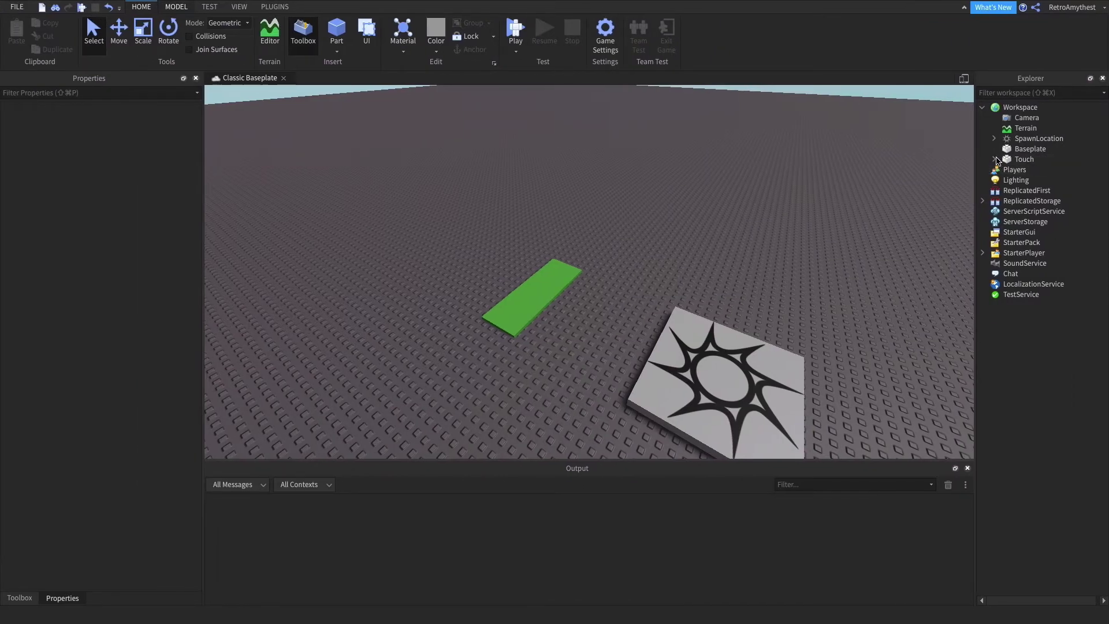
Add a ScreenGui to StarterGui and rename it Gui
{"action": "left_click", "coordinate": [1044, 232]}
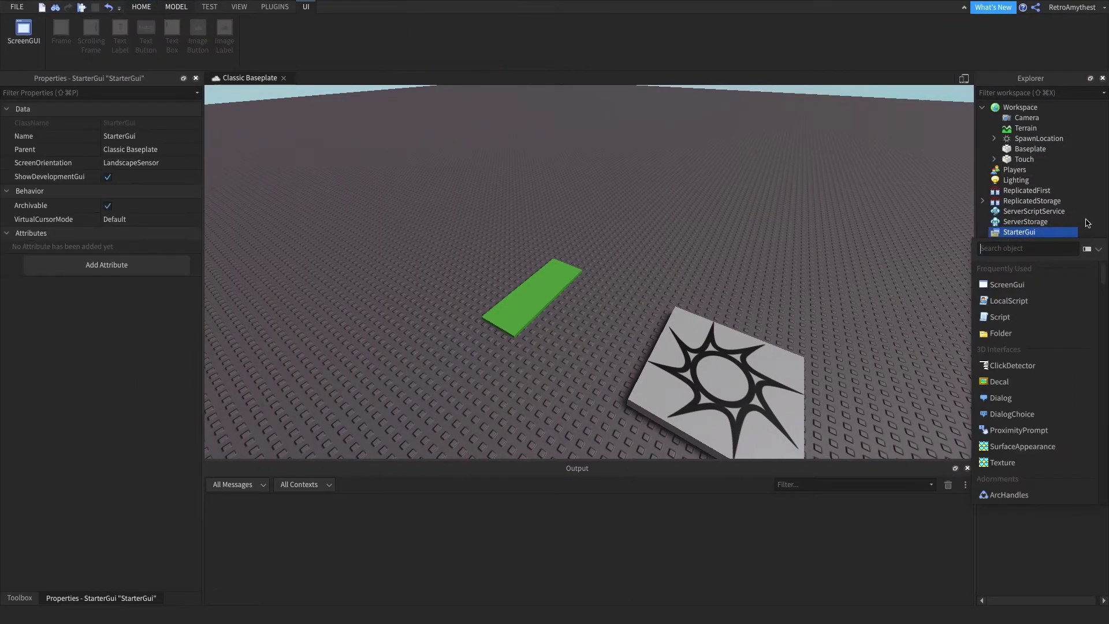
{"action": "left_click", "coordinate": [1010, 286]}
{"action": "left_click", "coordinate": [1026, 241]}
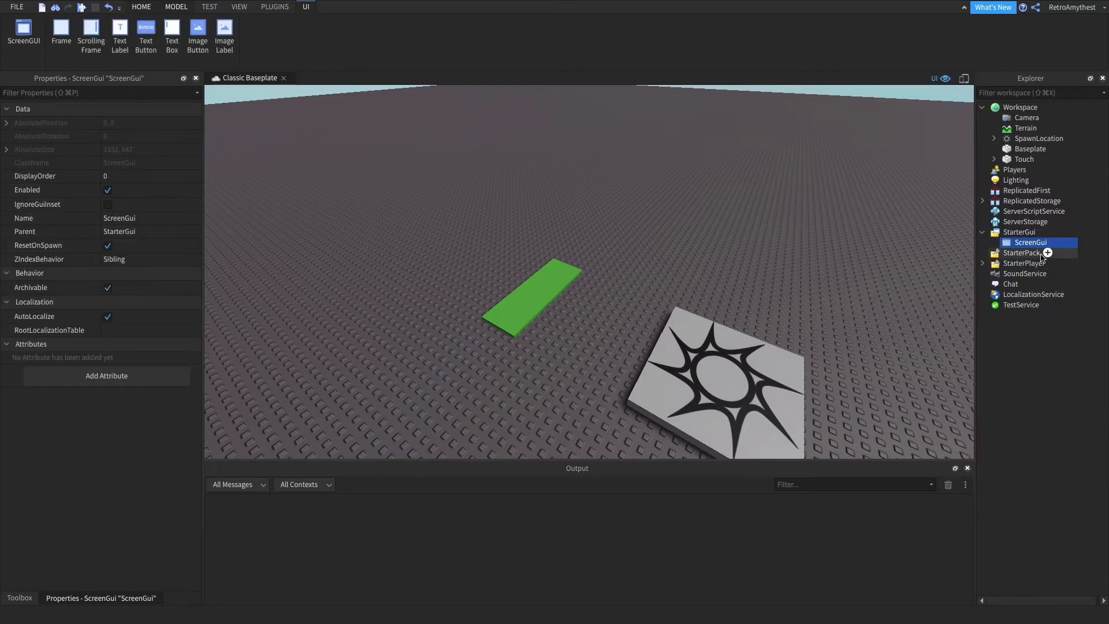
{"action": "right_click", "coordinate": [1017, 242]}
{"action": "left_click", "coordinate": [1014, 319]}
{"action": "type", "text": "Gui"}
{"action": "key", "text": "Return"}
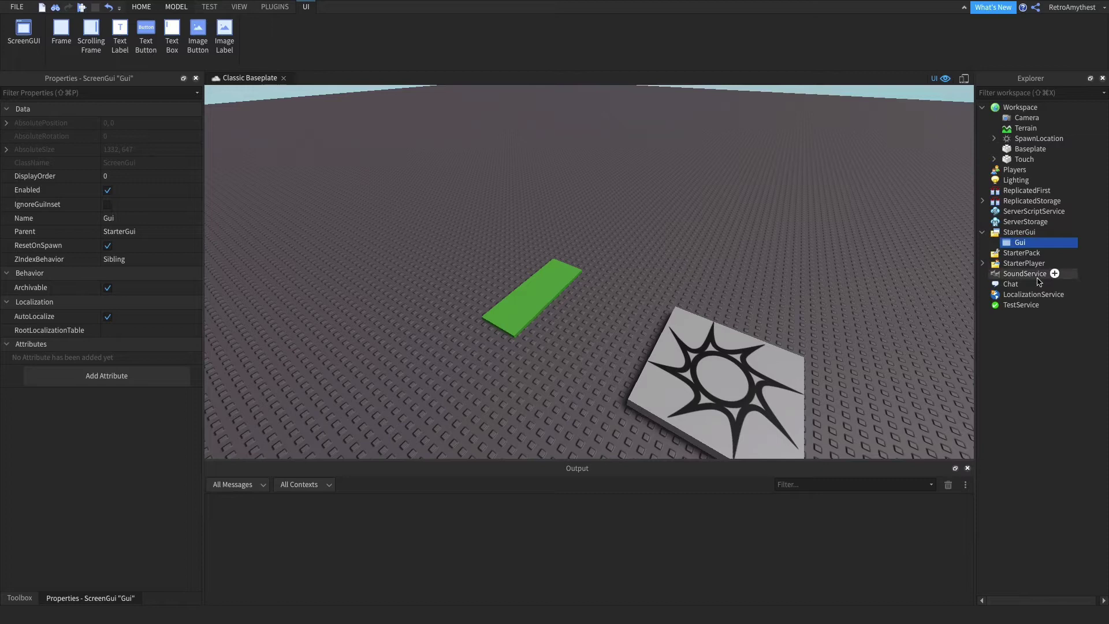
Add a TextButton to Gui, place it at the screen's left edge about 113 pixels down, and change its text to Red
{"action": "left_click", "coordinate": [1034, 242]}
{"action": "left_click", "coordinate": [1027, 301]}
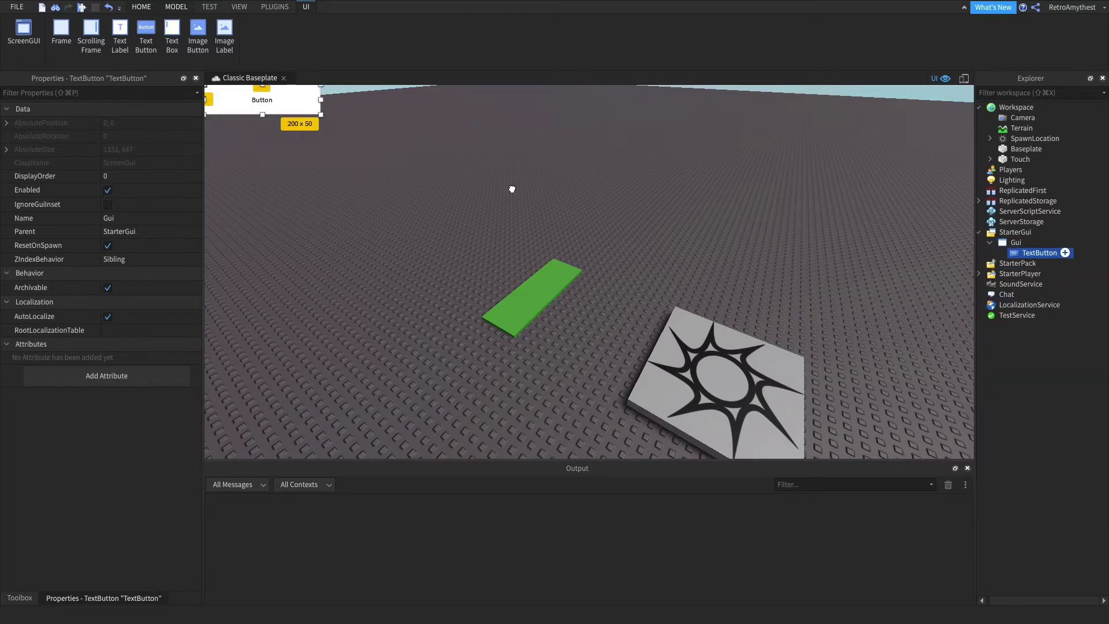
{"action": "left_click_drag", "start_coordinate": [294, 115], "coordinate": [298, 171]}
{"action": "double_click", "coordinate": [298, 171]}
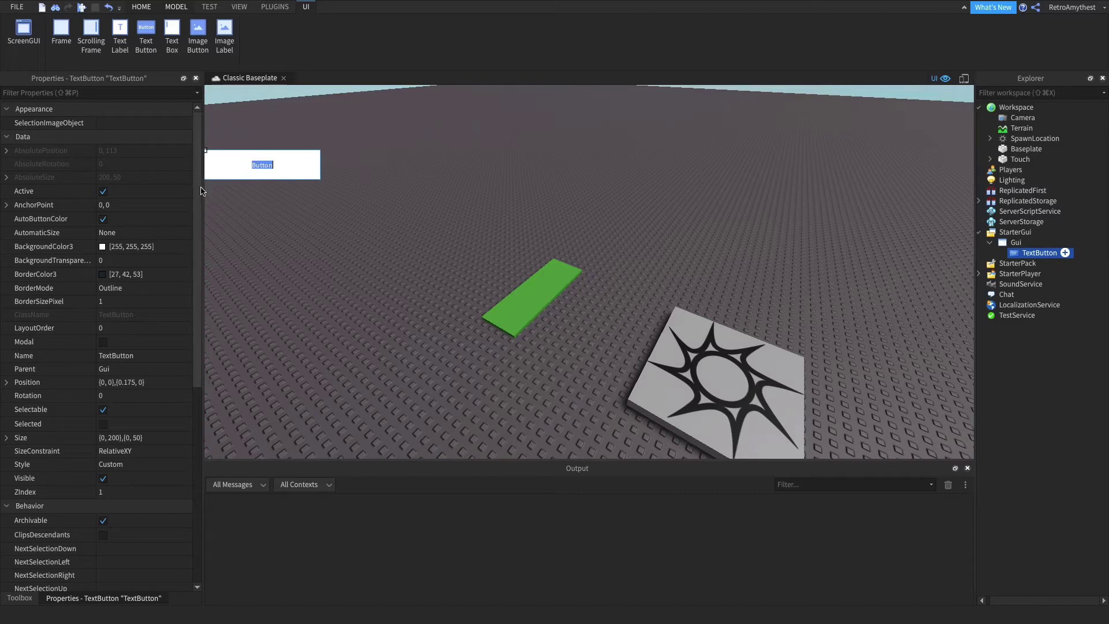
{"action": "type", "text": "Red"}
{"action": "key", "text": "Return"}
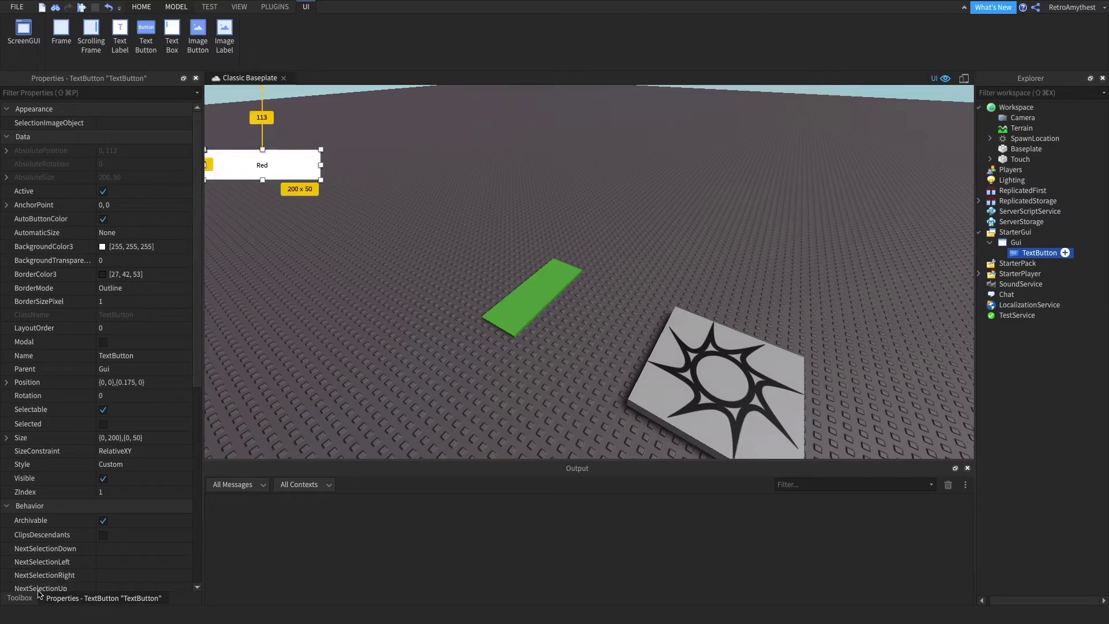
Enable RichText and TextScaled for the Red button
{"action": "scroll", "coordinate": [135, 427], "scroll_direction": "down", "scroll_amount": 3}
{"action": "scroll", "coordinate": [135, 427], "scroll_direction": "down", "scroll_amount": 5}
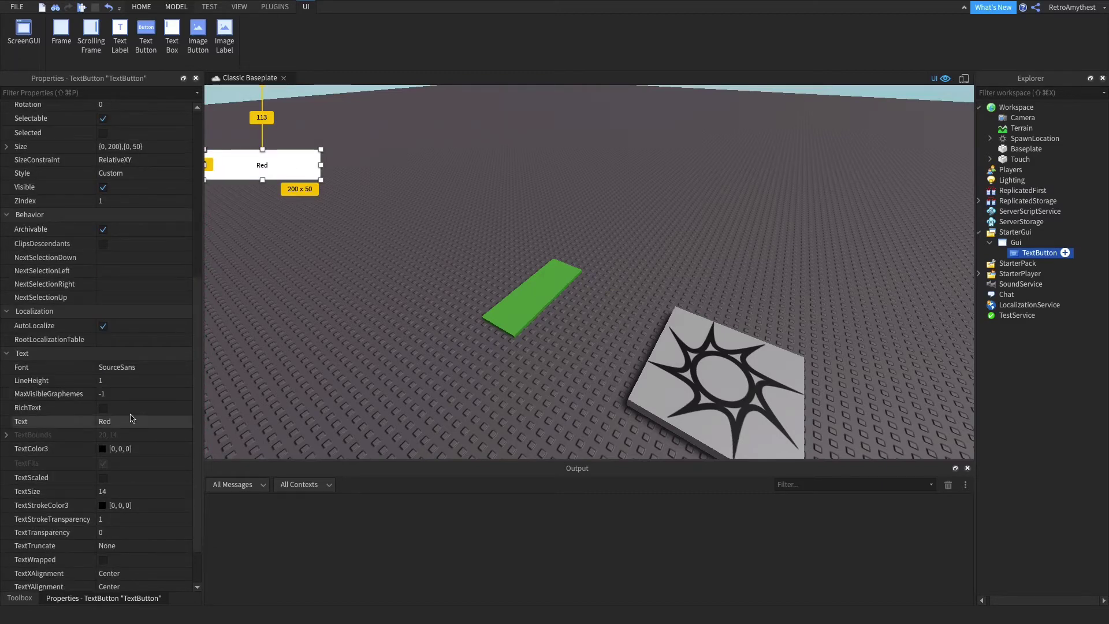
{"action": "left_click", "coordinate": [103, 408]}
{"action": "left_click", "coordinate": [103, 477]}
Set the Red button's background color to red [252, 0, 12]
{"action": "scroll", "coordinate": [117, 269], "scroll_direction": "up", "scroll_amount": 7}
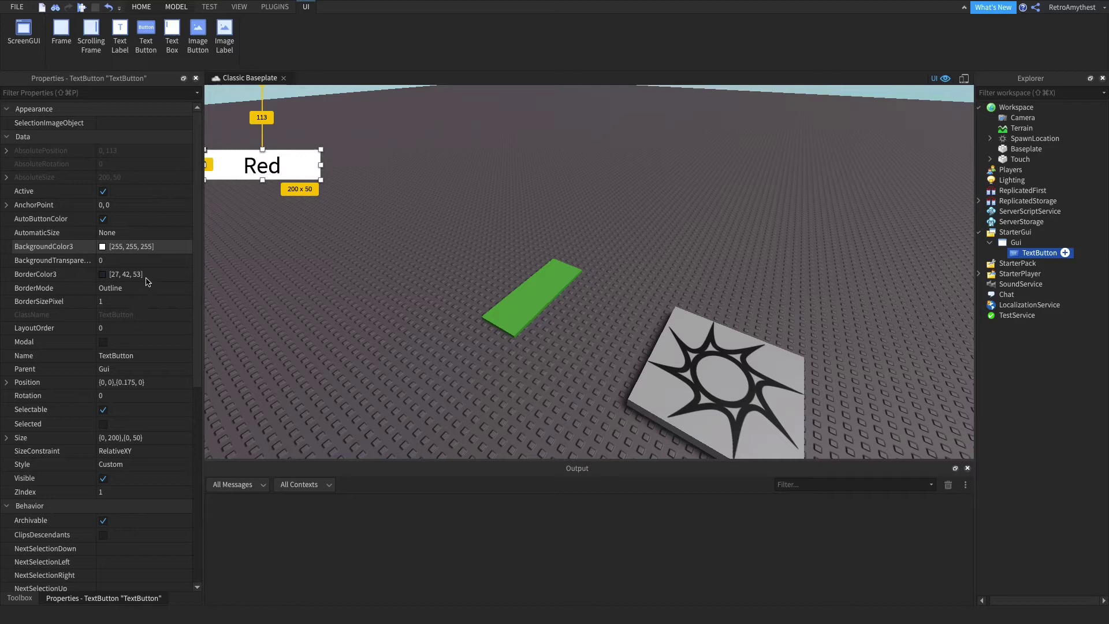
{"action": "left_click", "coordinate": [102, 246]}
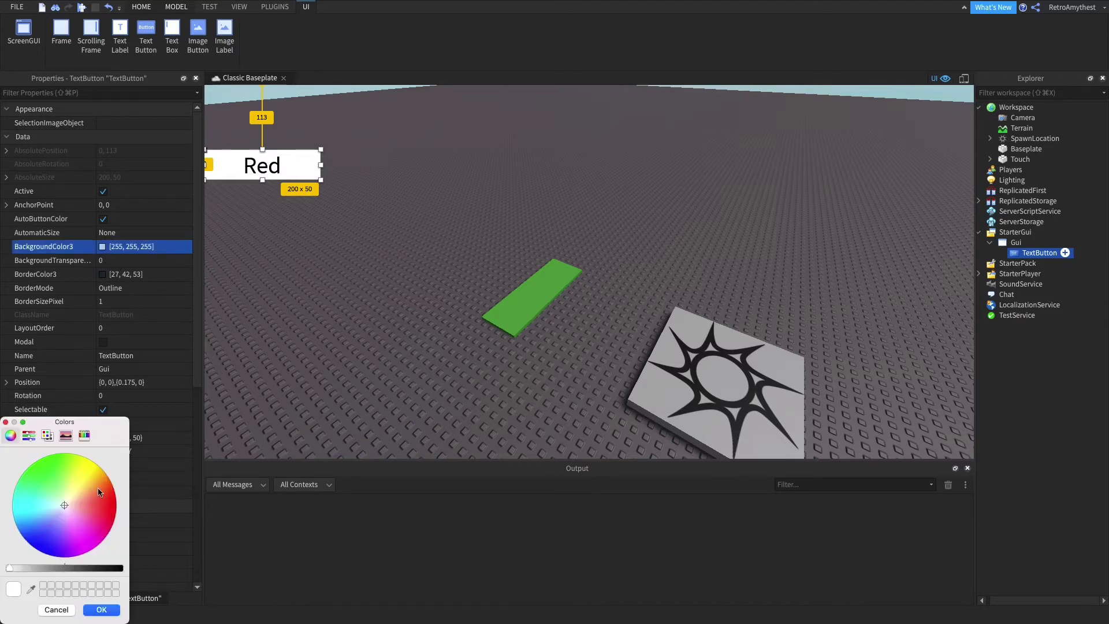
{"action": "left_click", "coordinate": [116, 508]}
{"action": "left_click", "coordinate": [111, 608]}
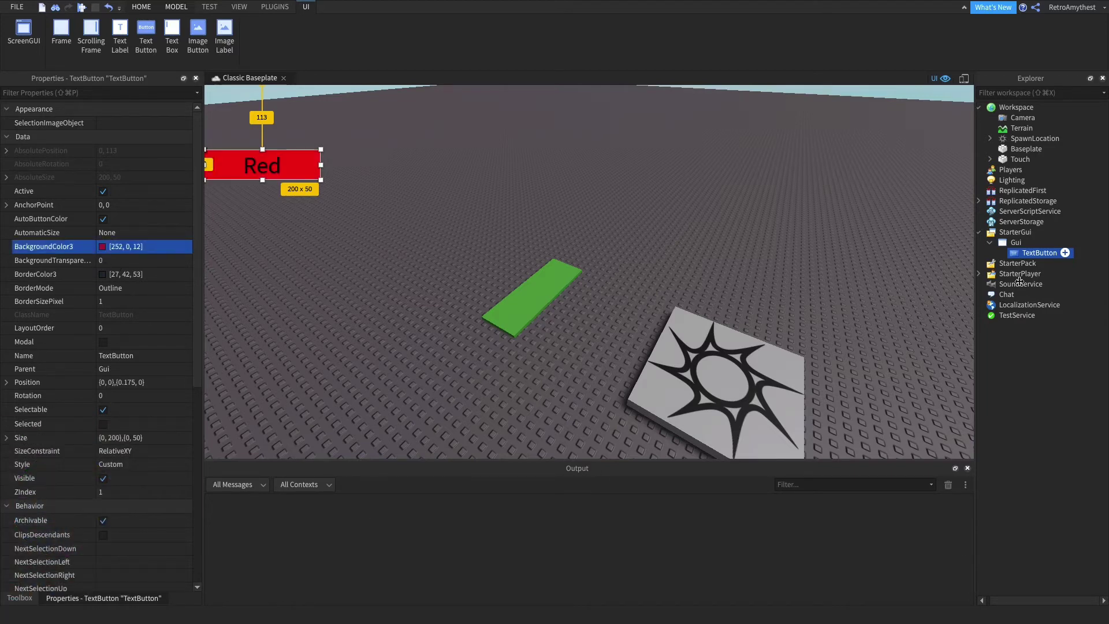
Add a LocalScript to the TextButton and replace its default code with an empty function connected to script.Parent.MouseButton1Click
{"action": "left_click", "coordinate": [1064, 252]}
{"action": "left_click", "coordinate": [1045, 310]}
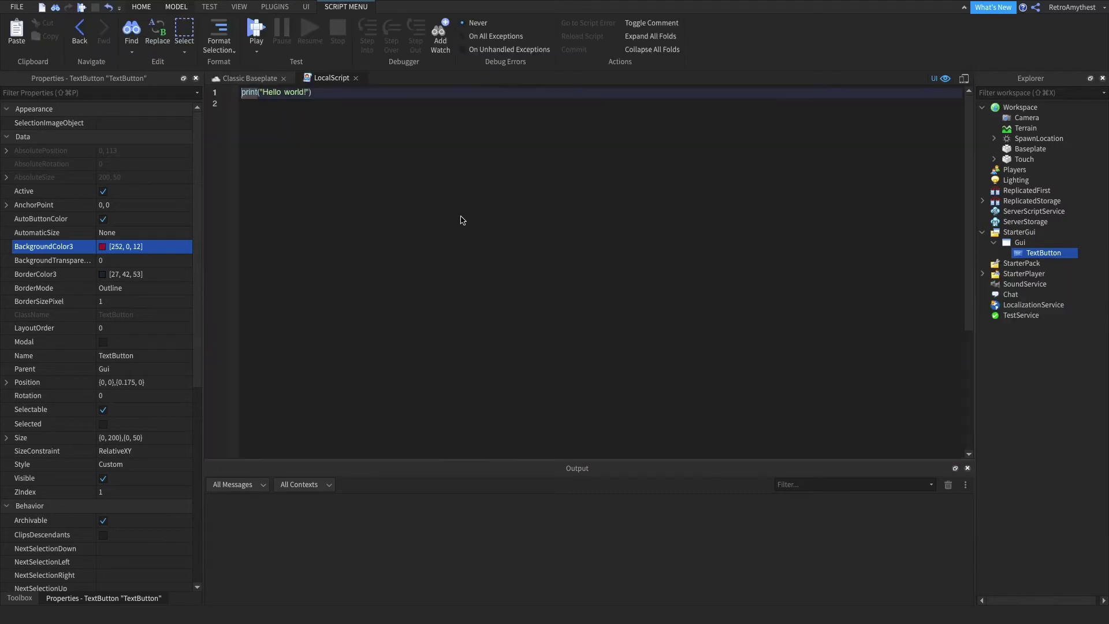
{"action": "type", "text": "script.Parent"}
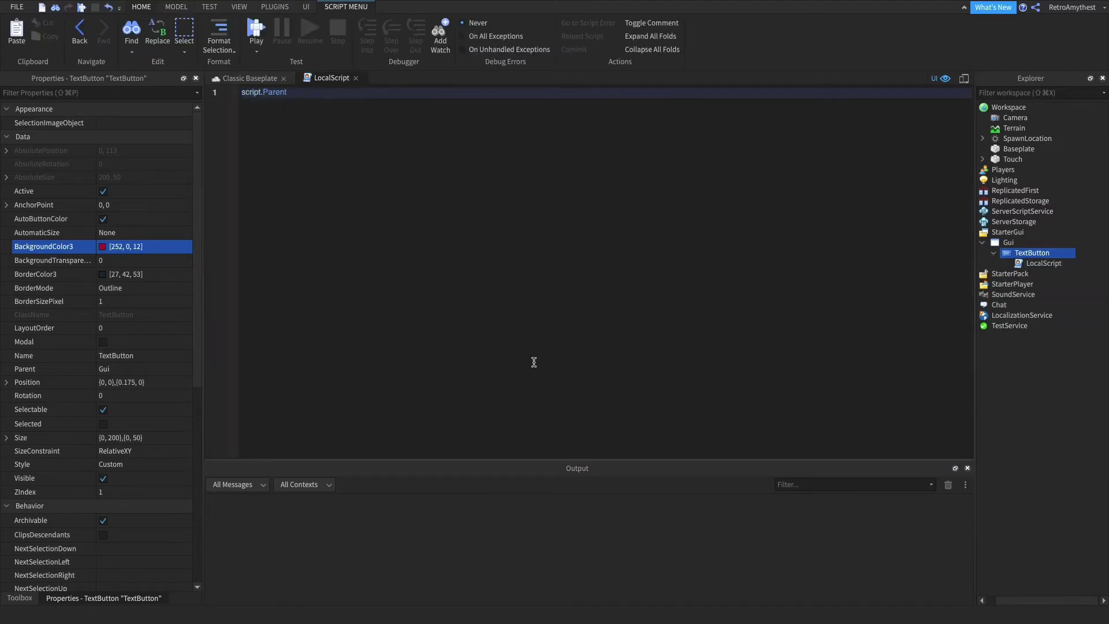
{"action": "type", "text": ".mouseButton1Click:Connect(function())"}
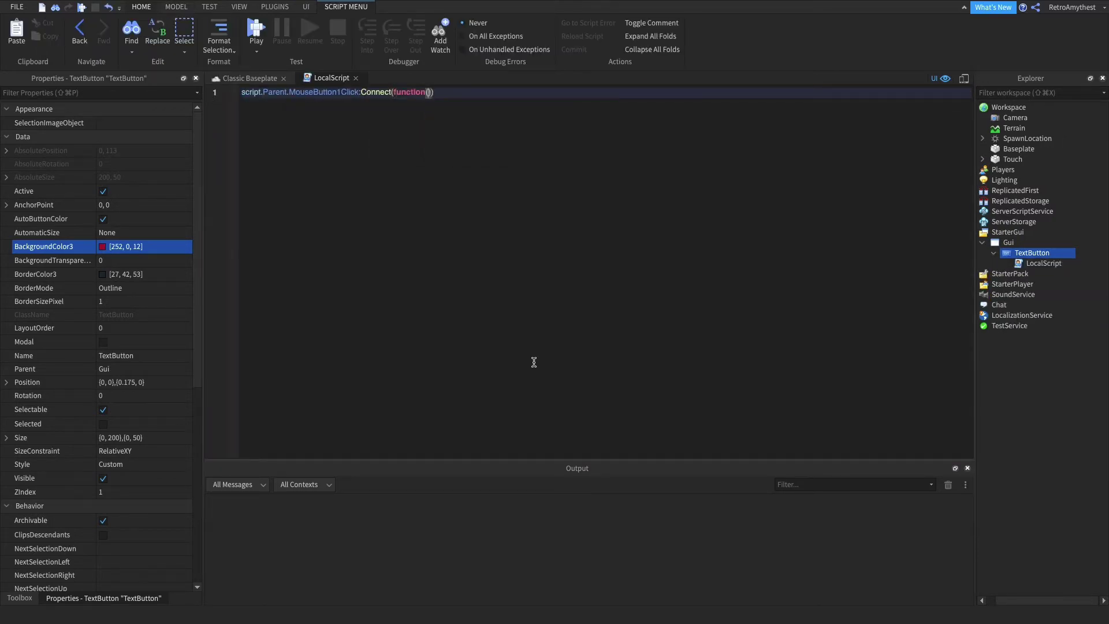
{"action": "key", "text": "BackSpace"}
{"action": "key", "text": "Return"}
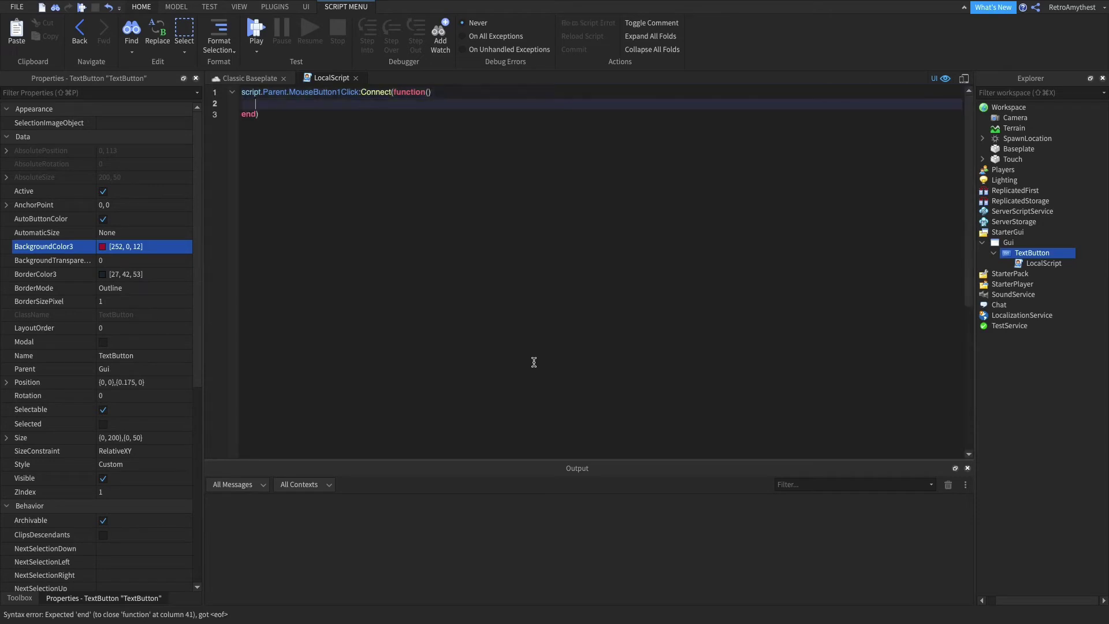
Above the click function, declare local player = game.Players.LocalPlayer and local char = player.Character
{"action": "left_click", "coordinate": [242, 92]}
{"action": "key", "text": "Return"}
{"action": "key", "text": "Return"}
{"action": "left_click", "coordinate": [248, 92]}
{"action": "type", "text": "local"}
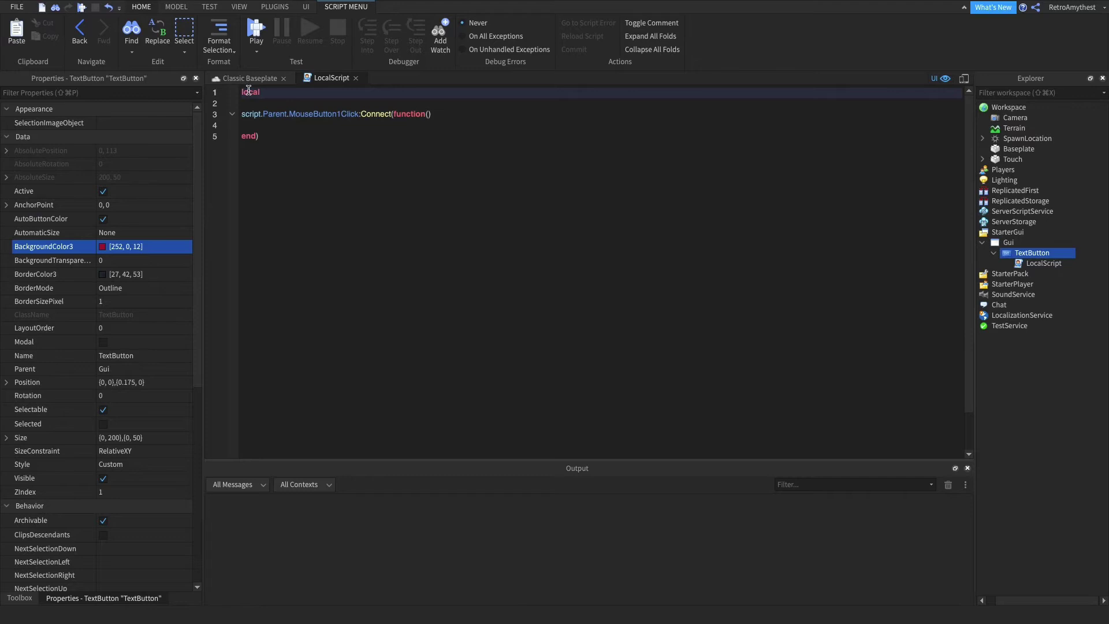
{"action": "type", "text": " player = "}
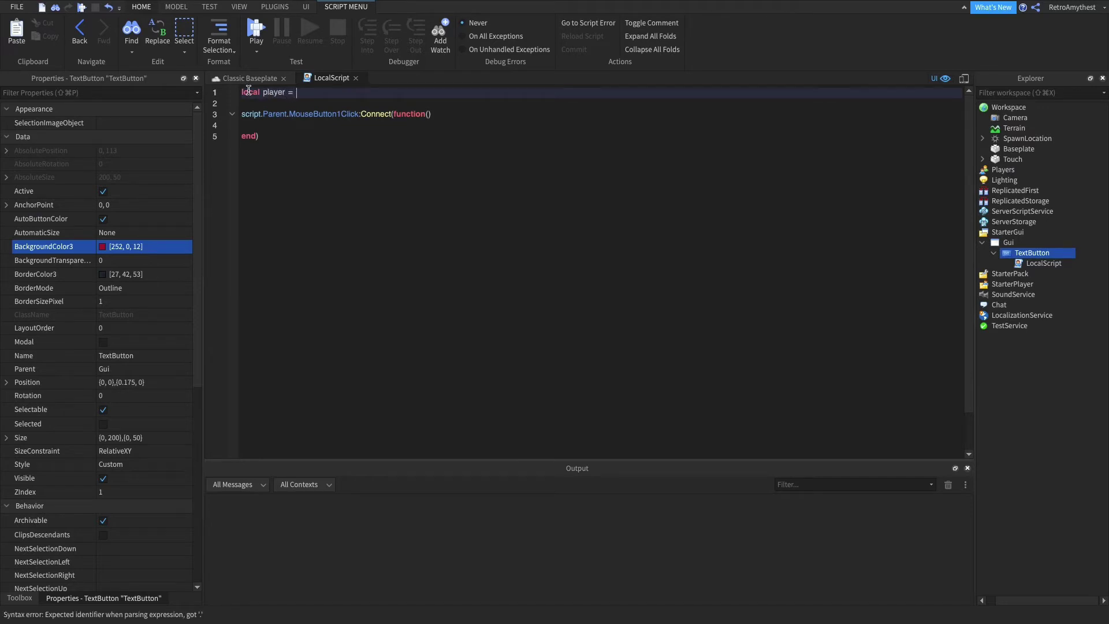
{"action": "type", "text": "game.Players.LocalPlayer"}
{"action": "key", "text": "Return"}
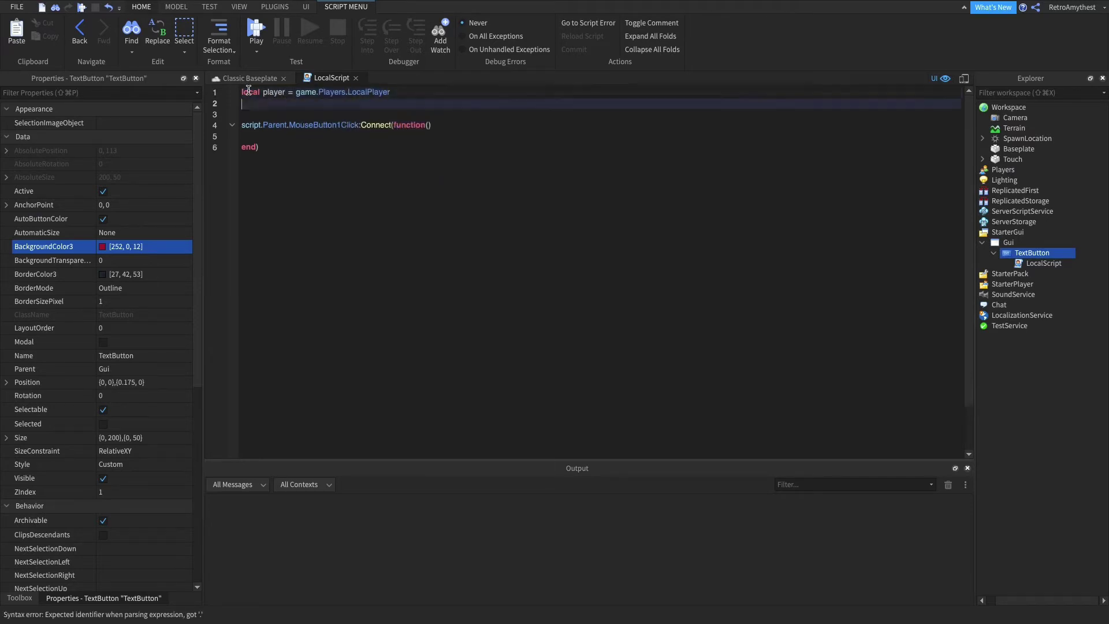
{"action": "type", "text": "local char"}
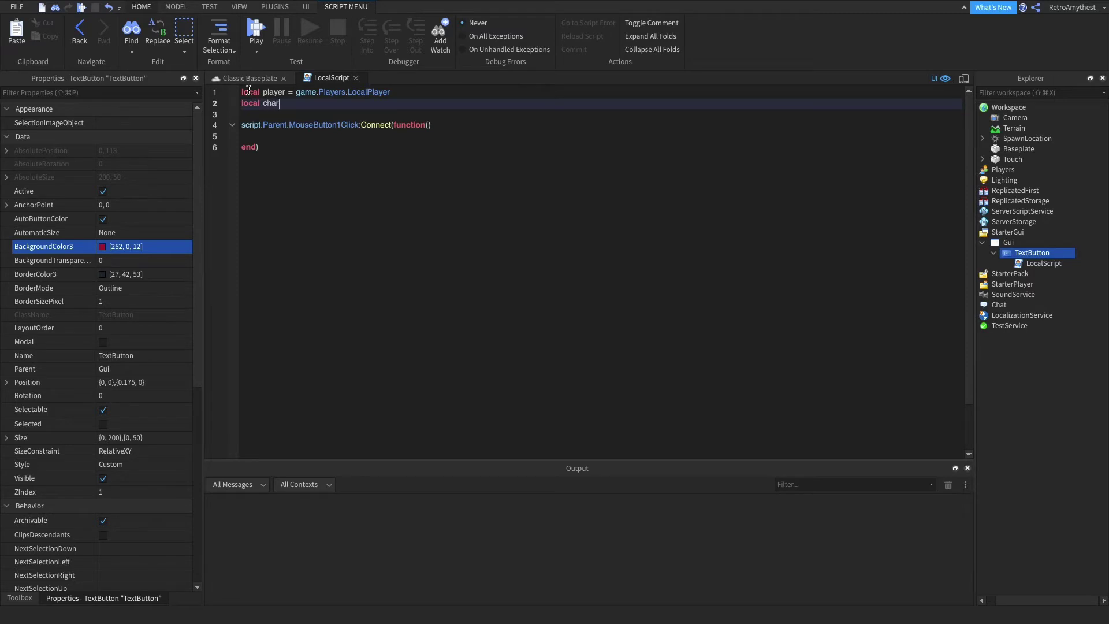
{"action": "type", "text": " = player.Character"}
Inside the click function, write the path char.Ball.Ball, checking the Ball model's children in ReplicatedStorage for the part name
{"action": "left_click", "coordinate": [281, 134]}
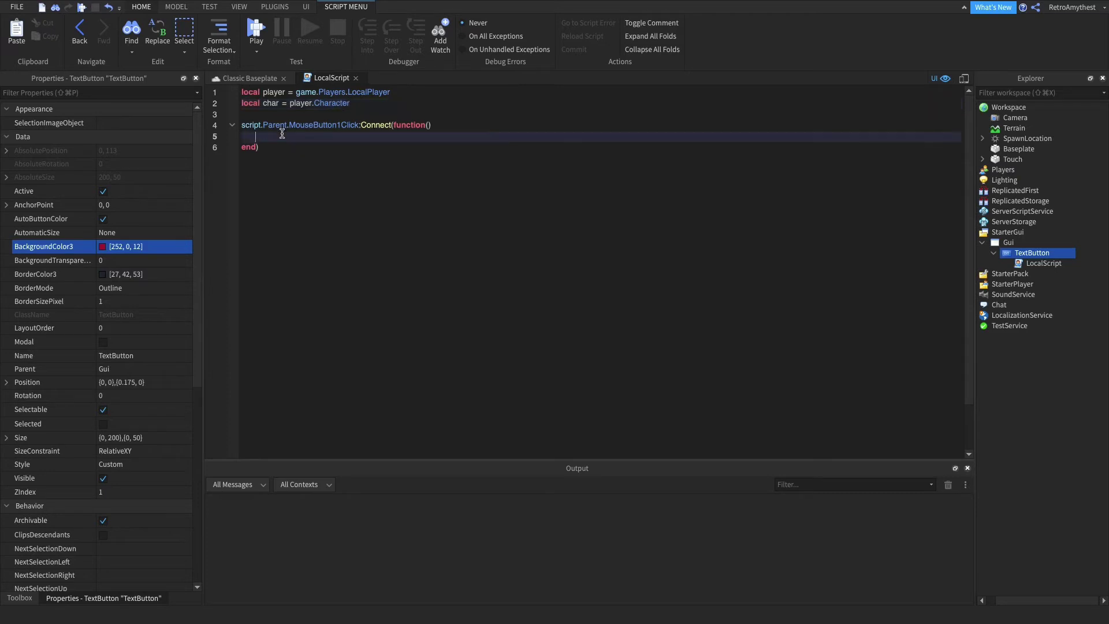
{"action": "type", "text": "char.Ball."}
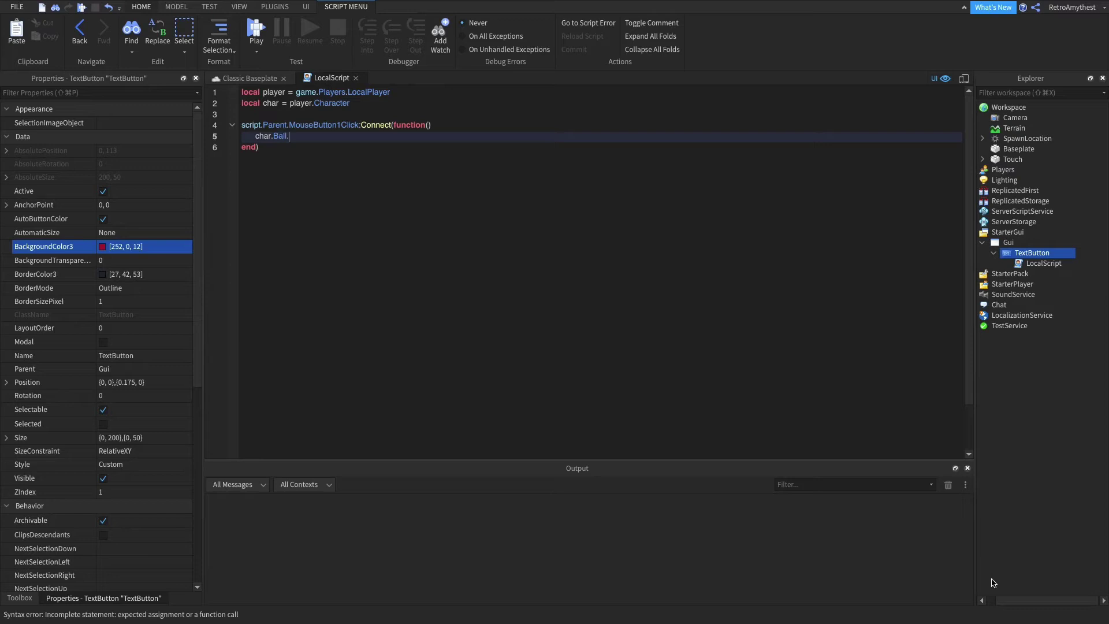
{"action": "left_click_drag", "start_coordinate": [1036, 599], "coordinate": [1002, 600]}
{"action": "left_click", "coordinate": [985, 202]}
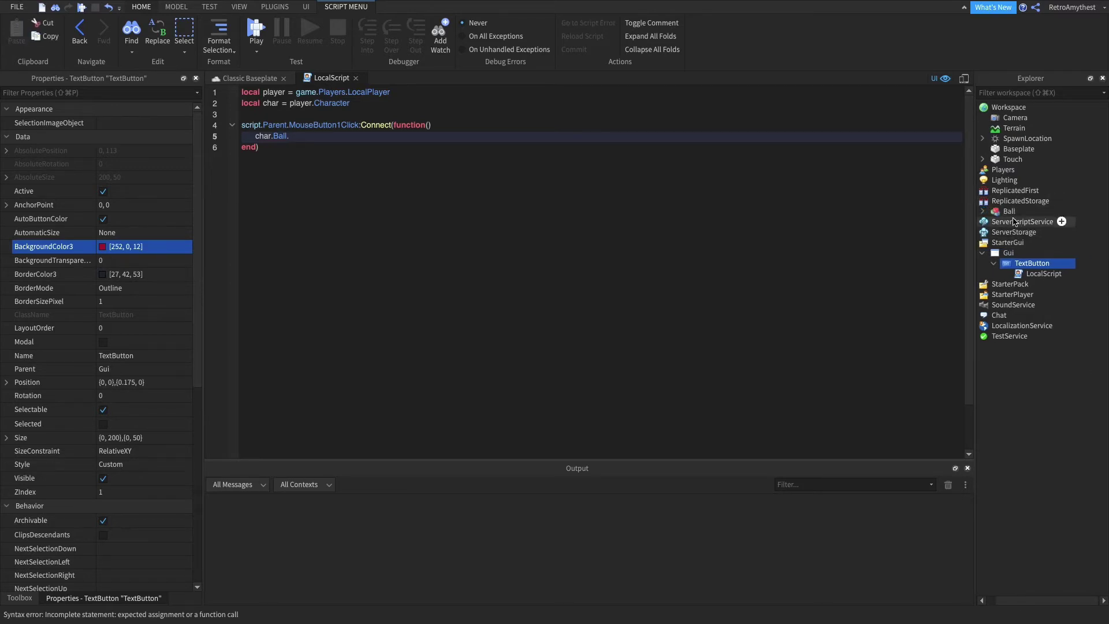
{"action": "left_click", "coordinate": [982, 211]}
{"action": "left_click", "coordinate": [1005, 220]}
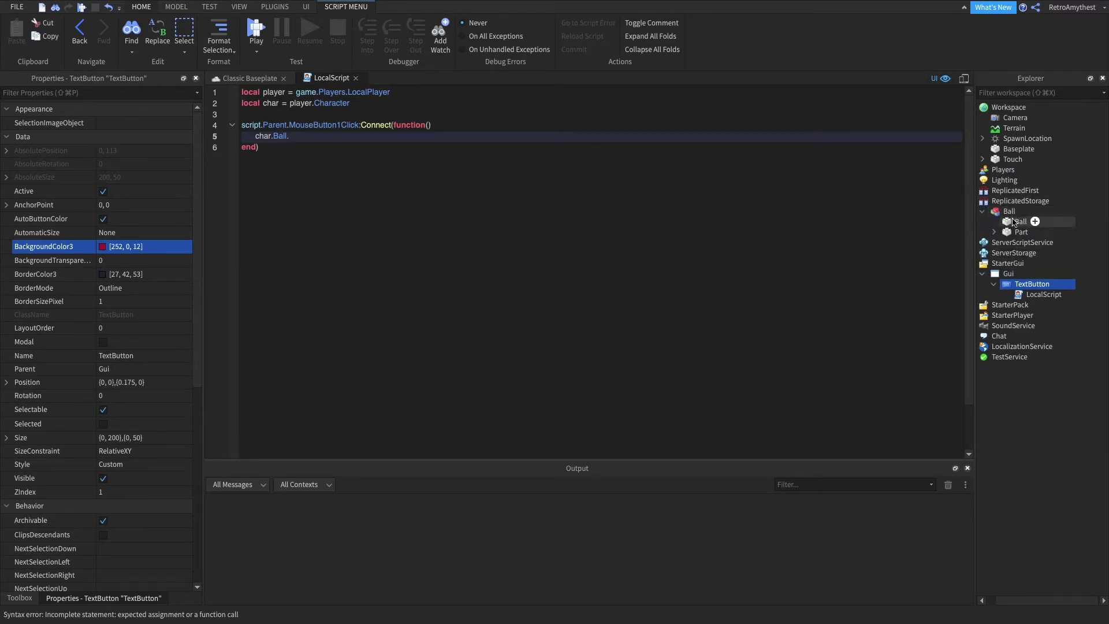
{"action": "left_click", "coordinate": [310, 133]}
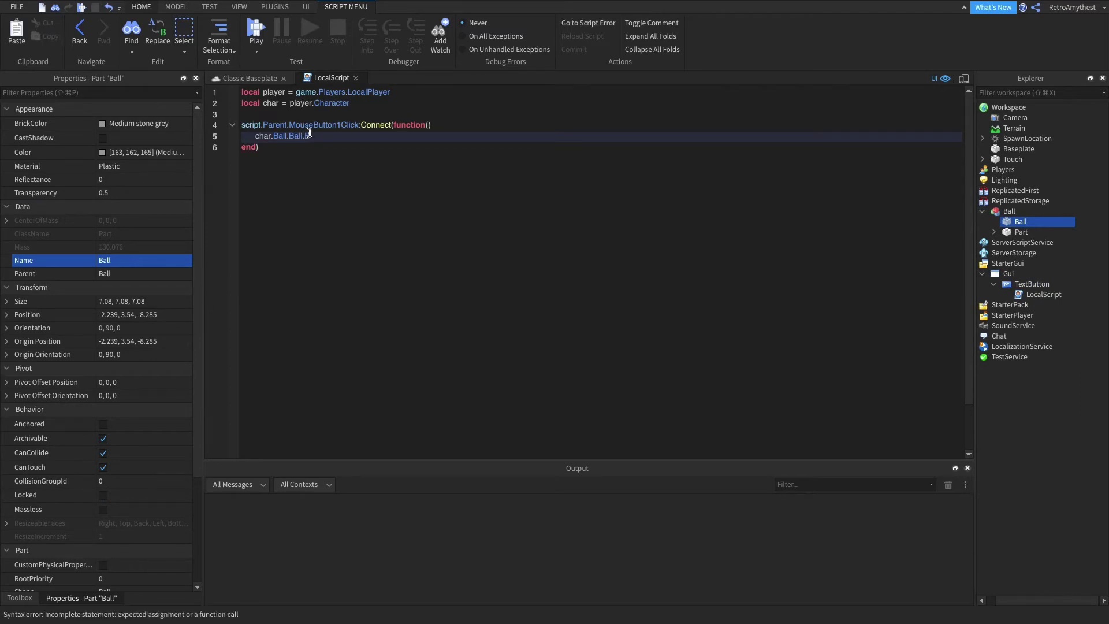
{"action": "scroll", "coordinate": [430, 184], "scroll_direction": "down", "scroll_amount": 2}
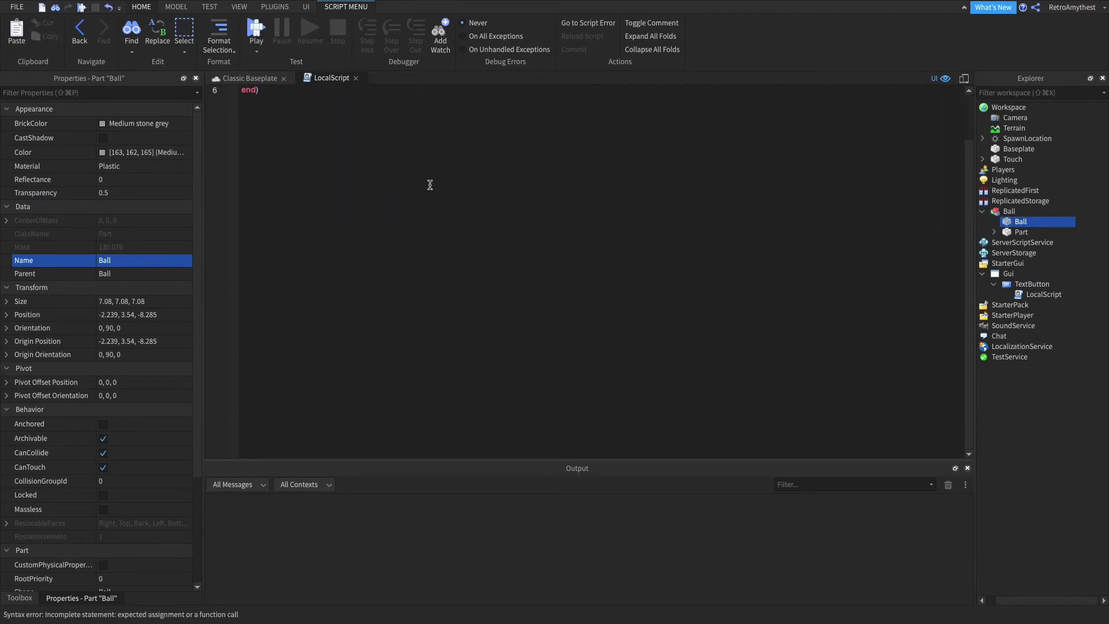
{"action": "scroll", "coordinate": [430, 185], "scroll_direction": "up", "scroll_amount": 2}
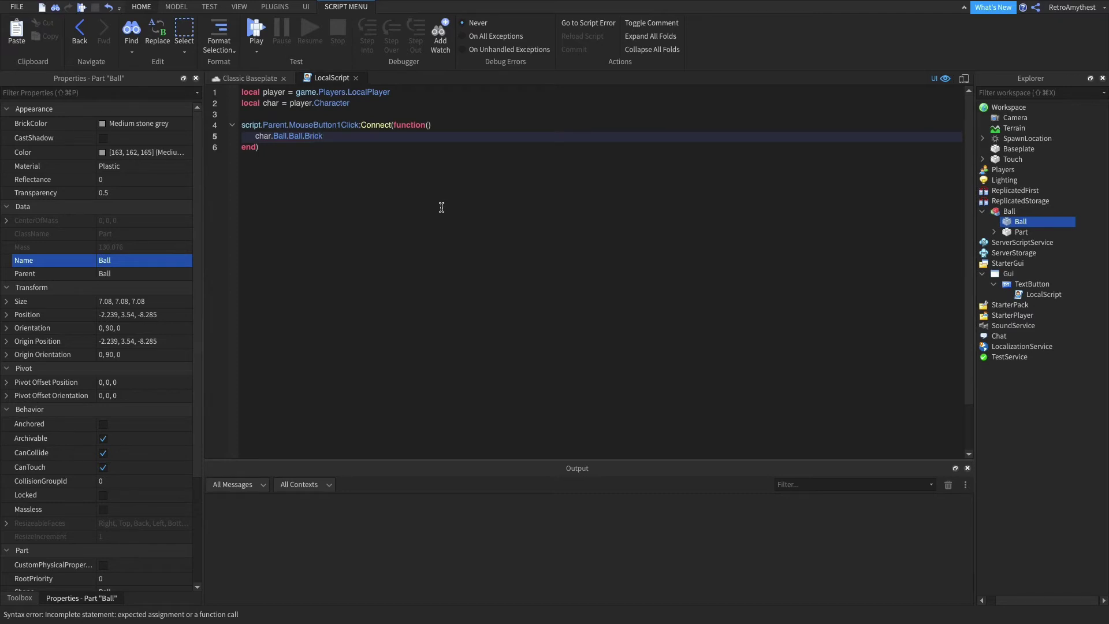
Complete the line as char.Ball.Ball.BrickCOlor = BrickColor.Red()
{"action": "type", "text": "BrickColor.n"}
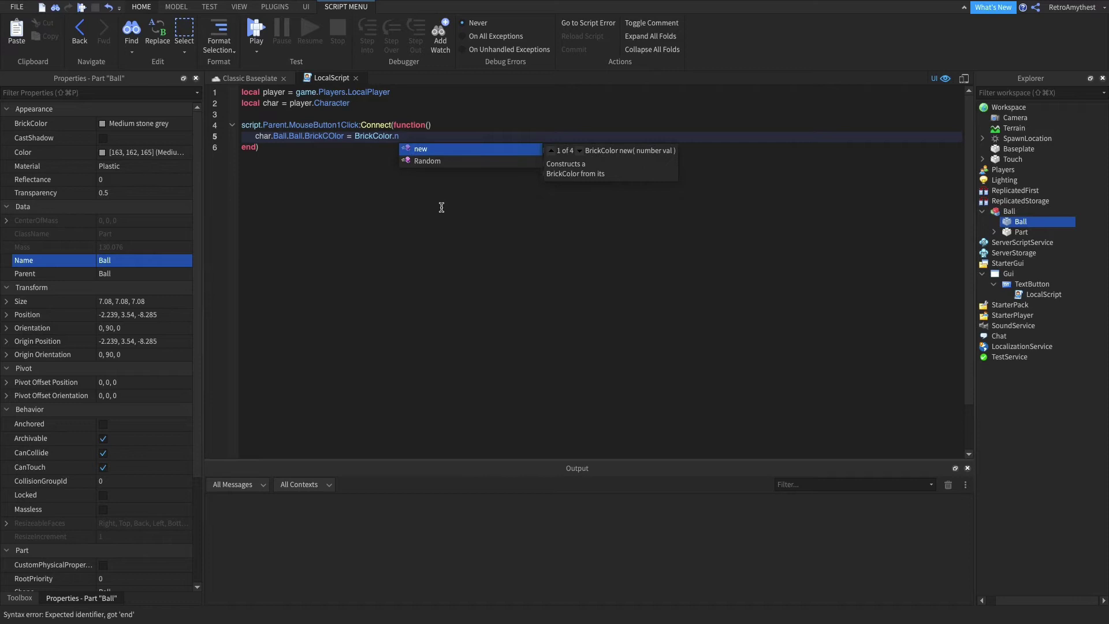
{"action": "left_click", "coordinate": [421, 153]}
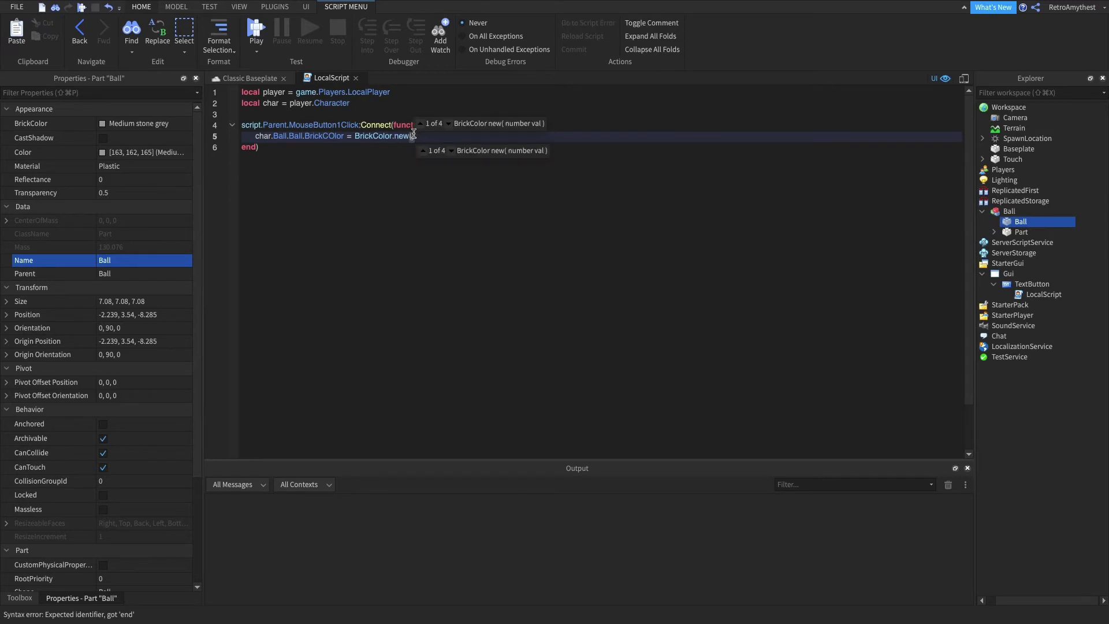
{"action": "left_click_drag", "start_coordinate": [420, 137], "coordinate": [394, 138]}
{"action": "key", "text": "BackSpace"}
{"action": "type", "text": "re"}
{"action": "left_click", "coordinate": [416, 149]}
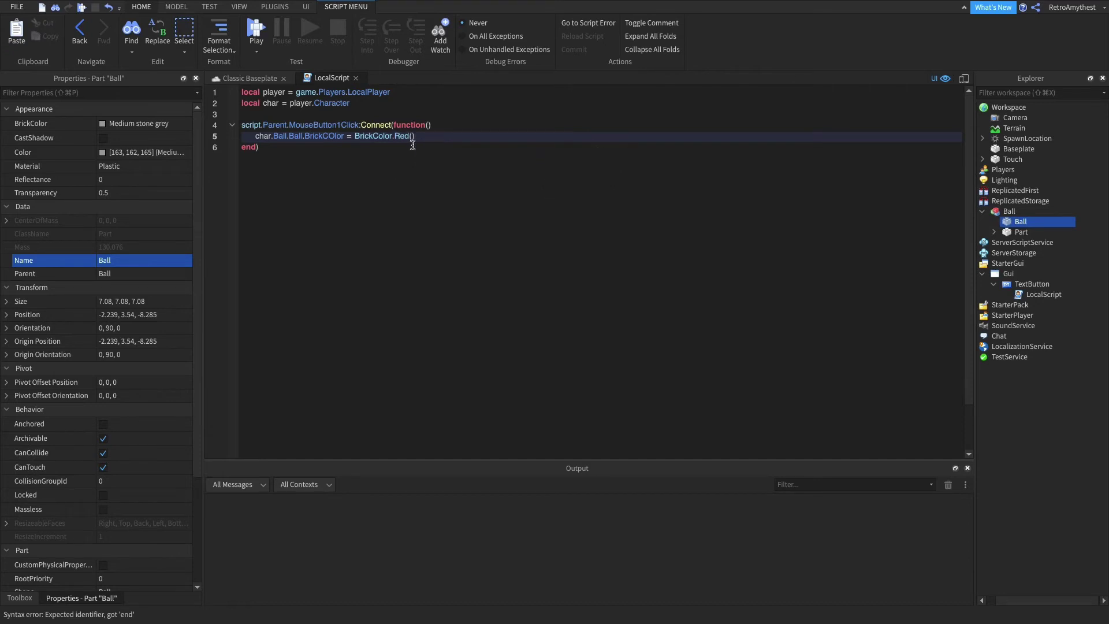
Close the LocalScript, show the Toolbox, and collapse ReplicatedStorage, Workspace and StarterGui in the Explorer
{"action": "left_click", "coordinate": [356, 77]}
{"action": "left_click", "coordinate": [19, 598]}
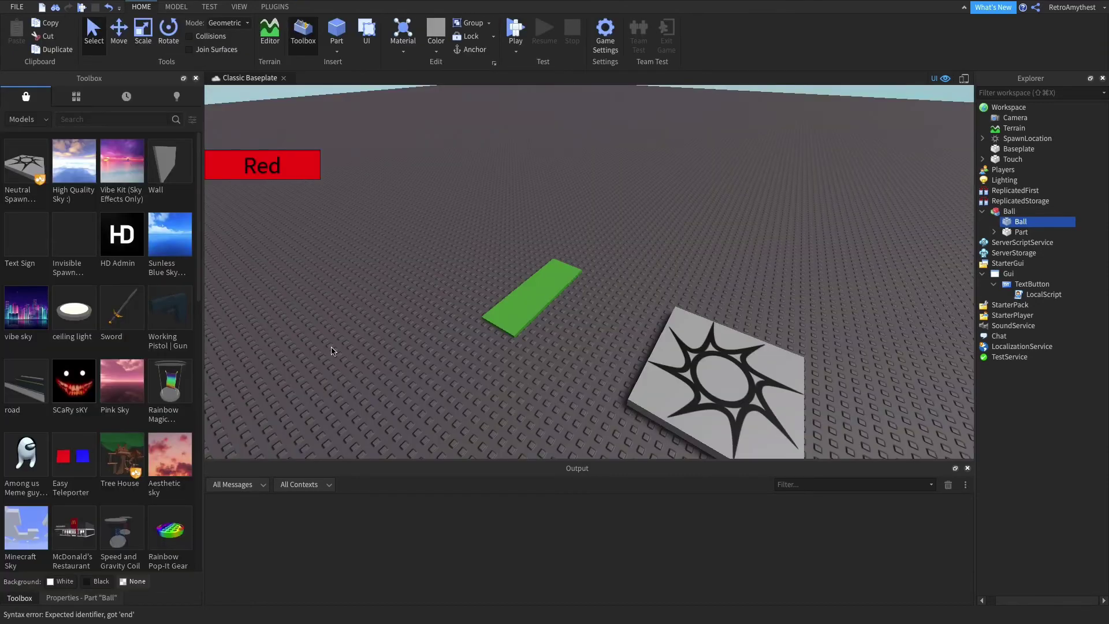
{"action": "left_click", "coordinate": [983, 200]}
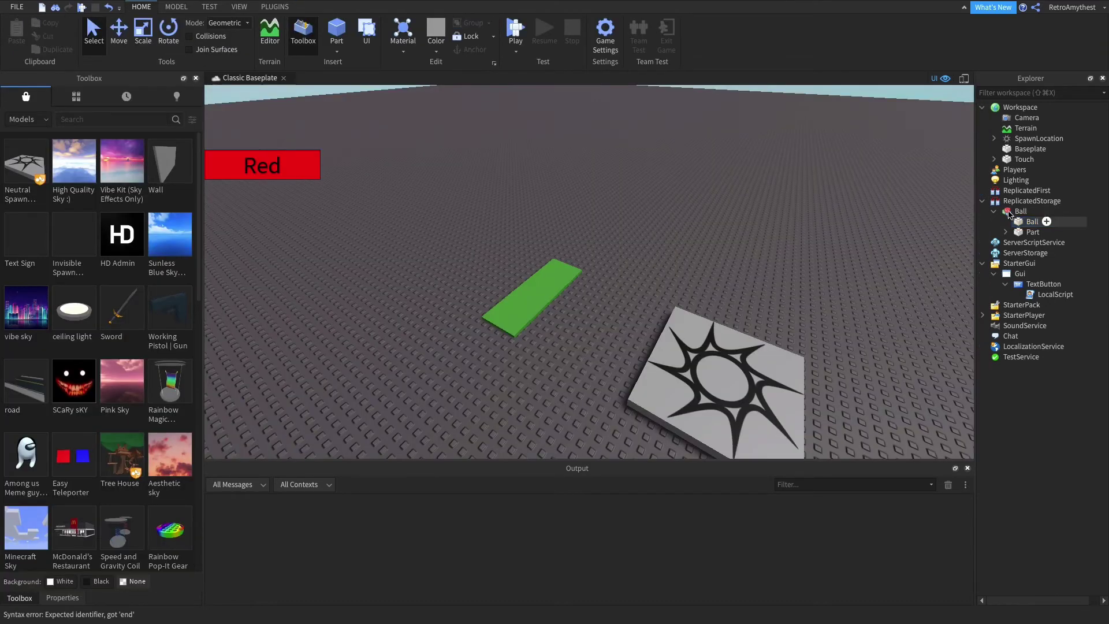
{"action": "left_click", "coordinate": [982, 107]}
{"action": "left_click", "coordinate": [982, 179]}
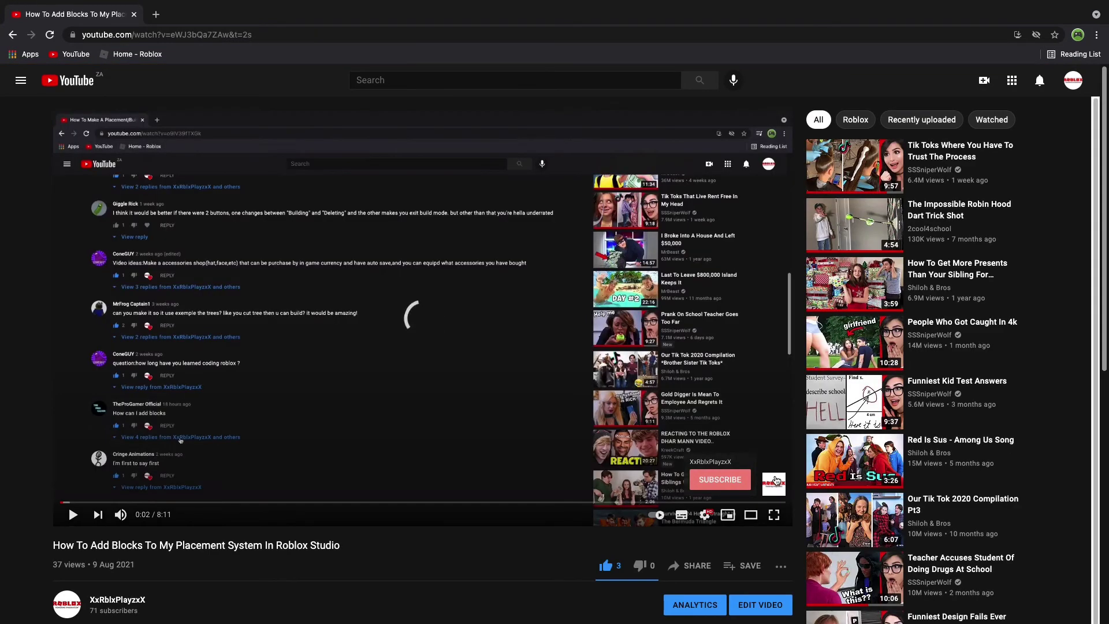
Look through the YouTube video page, return to Roblox Studio, and run and stop a playtest
{"action": "scroll", "coordinate": [381, 548], "scroll_direction": "down", "scroll_amount": 7}
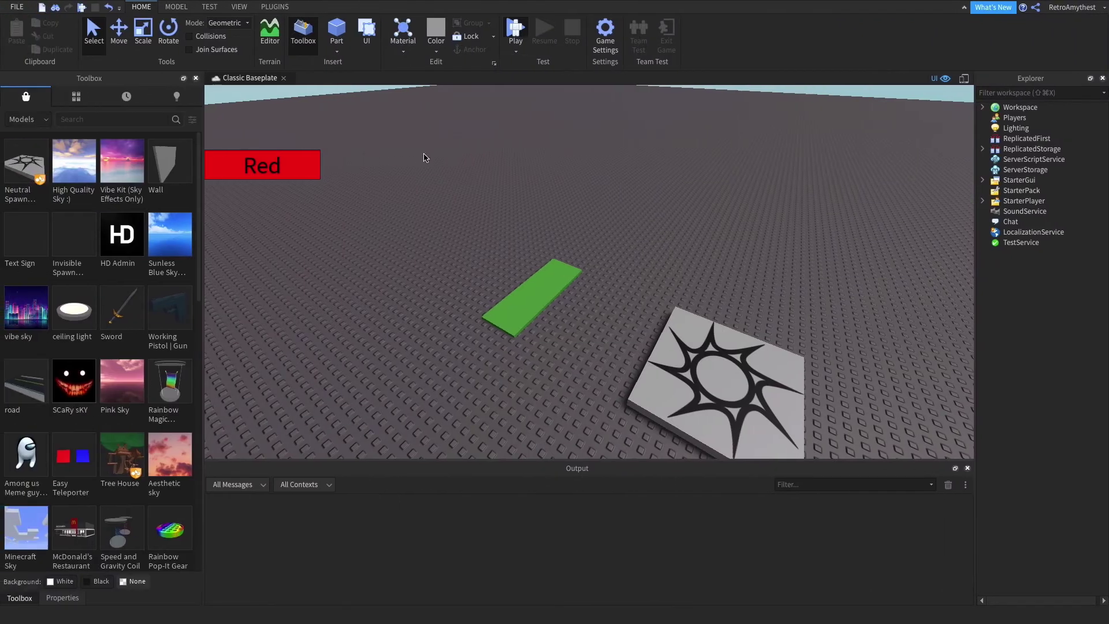
{"action": "key", "text": "F5"}
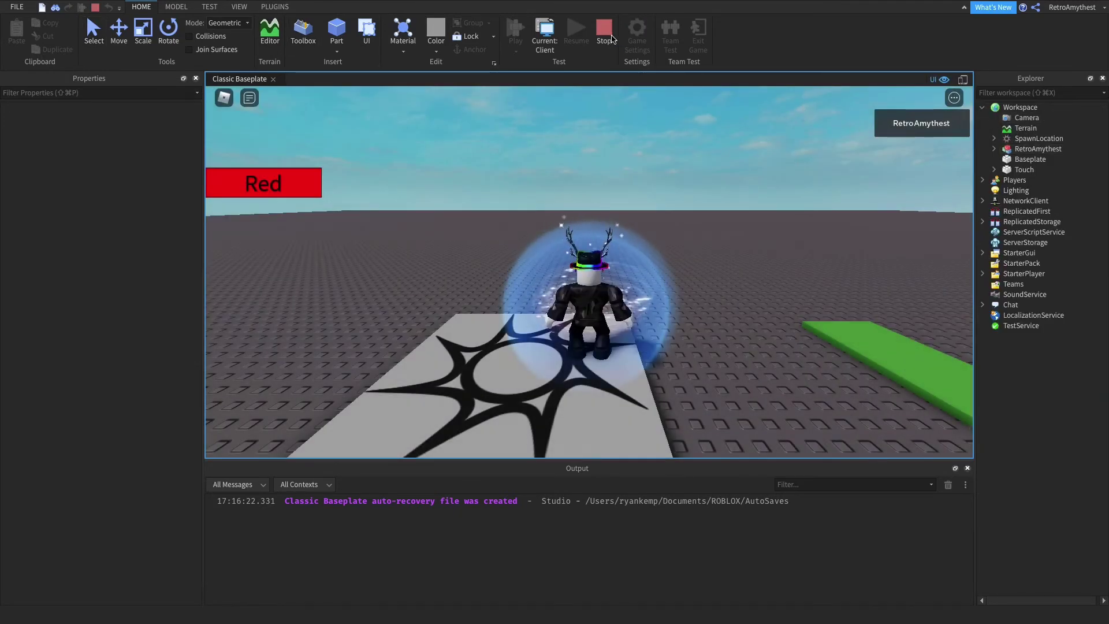
{"action": "key", "text": "shift+F5"}
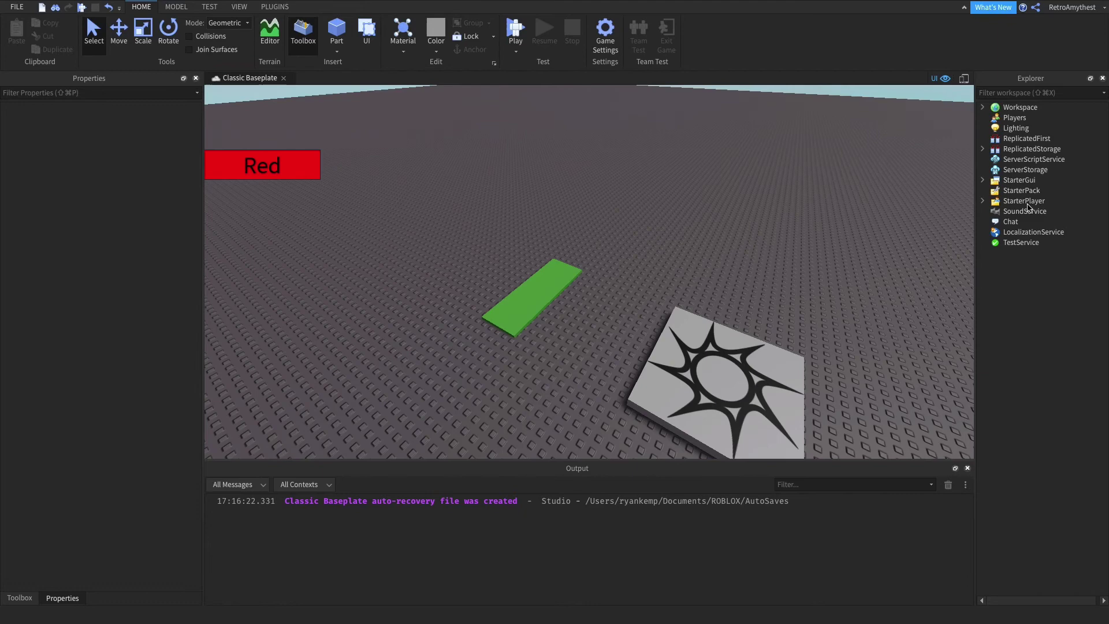
Open the script inside the Touch part and examine where the cloned Ball is parented and referenced
{"action": "left_click", "coordinate": [982, 181]}
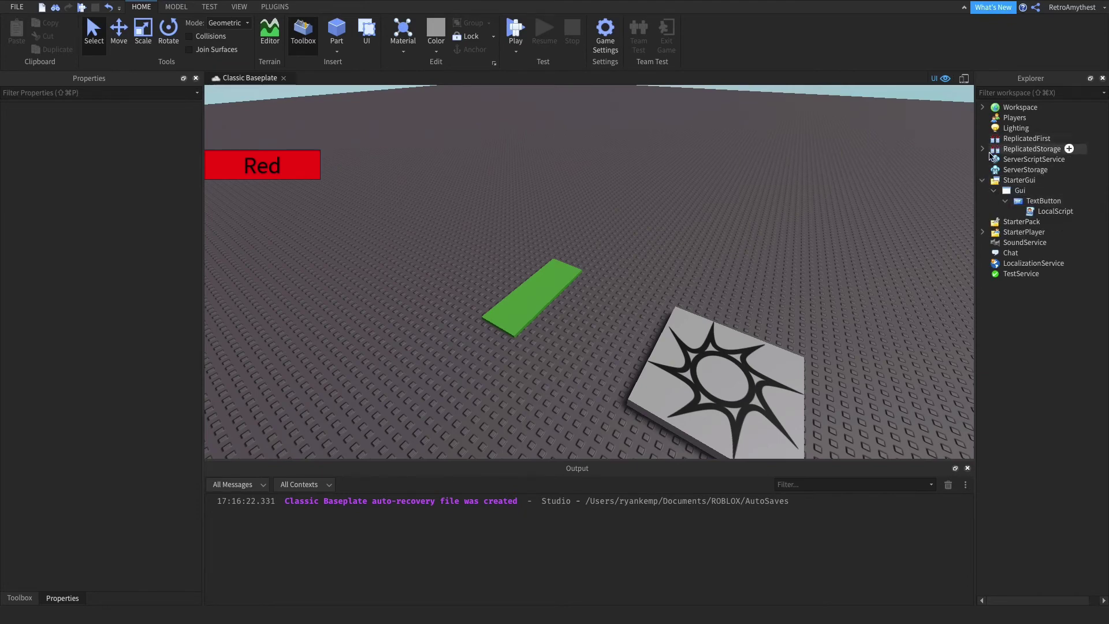
{"action": "left_click", "coordinate": [982, 107]}
{"action": "left_click", "coordinate": [994, 159]}
{"action": "double_click", "coordinate": [1024, 169]}
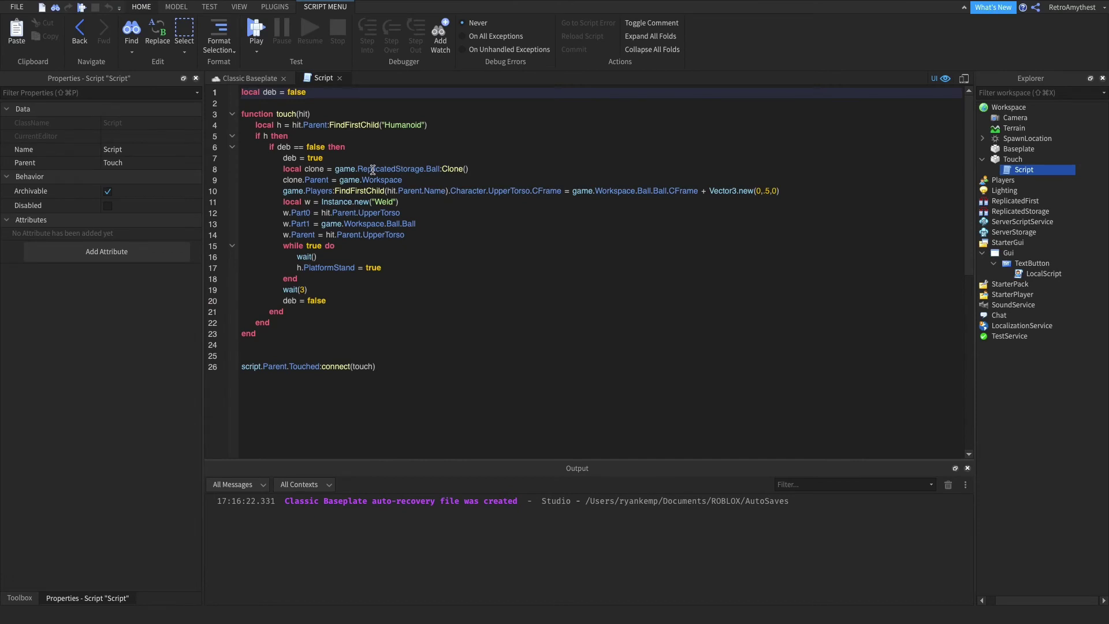
{"action": "left_click", "coordinate": [344, 180]}
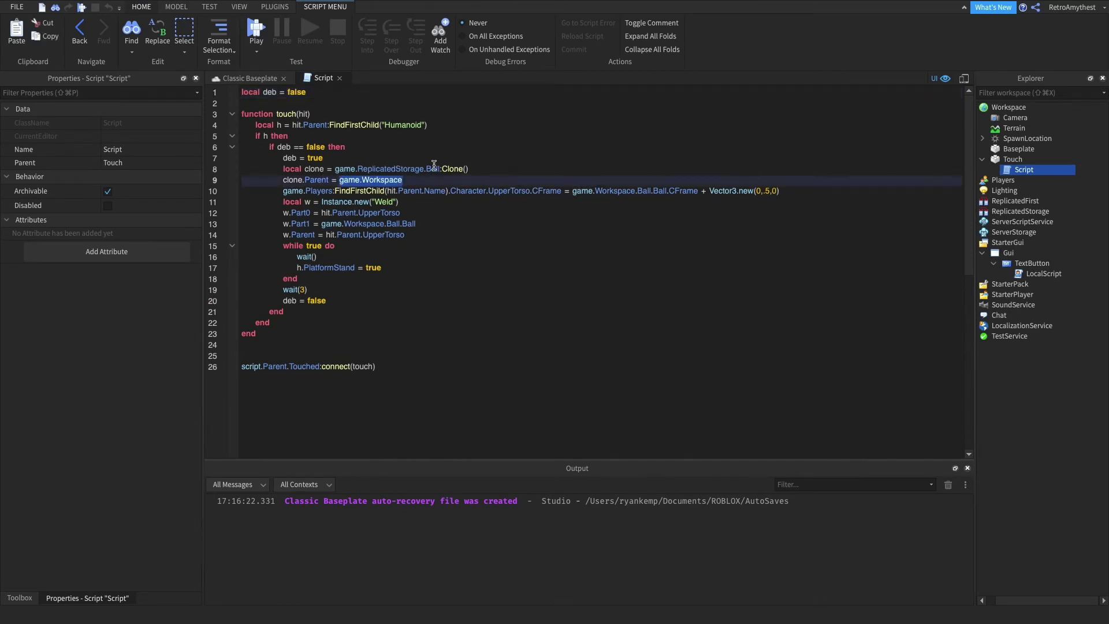
{"action": "left_click", "coordinate": [437, 161]}
{"action": "left_click_drag", "start_coordinate": [427, 181], "coordinate": [400, 196]}
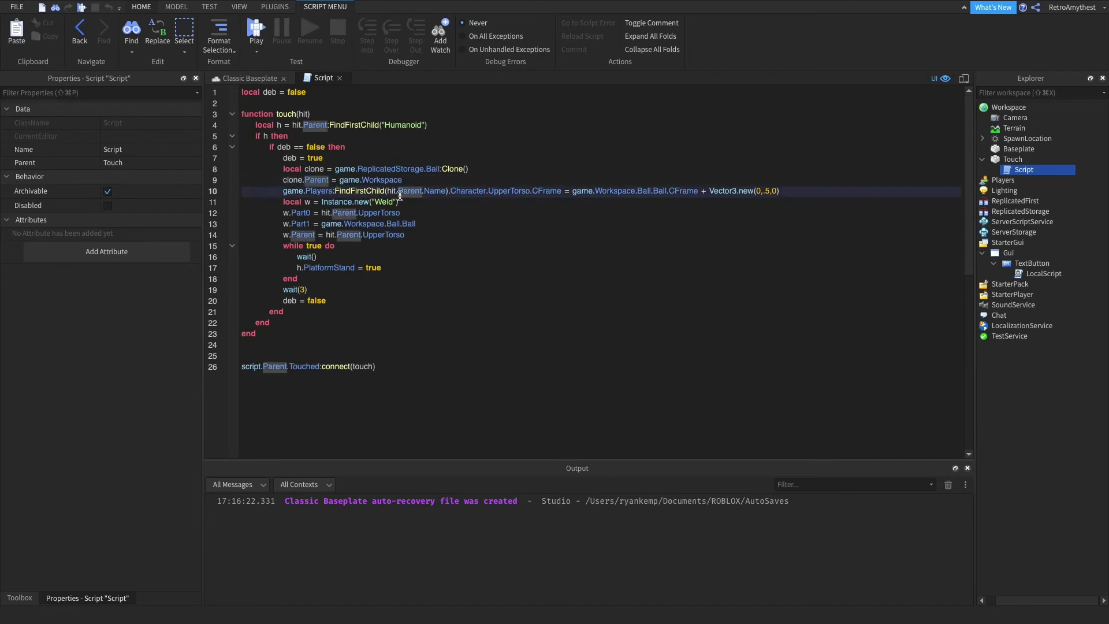
Open the button's LocalScript, recheck the clone.Parent line in the Touch script, and close the Touch script
{"action": "double_click", "coordinate": [1042, 274]}
{"action": "double_click", "coordinate": [1014, 170]}
{"action": "left_click", "coordinate": [418, 183]}
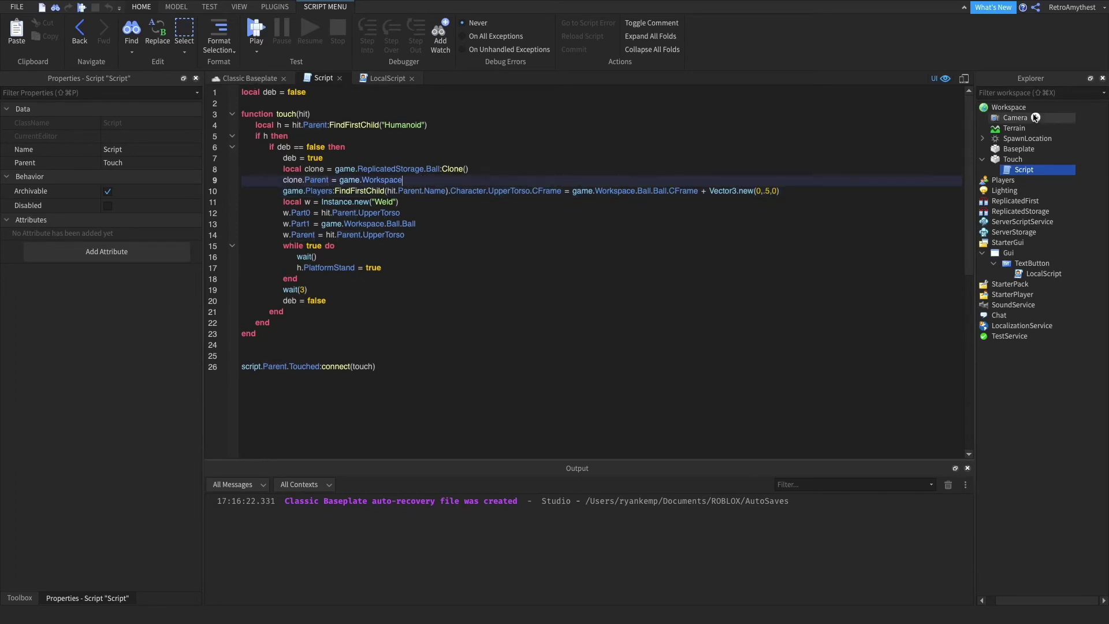
{"action": "mouse_move", "coordinate": [1035, 109]}
{"action": "left_click", "coordinate": [340, 78]}
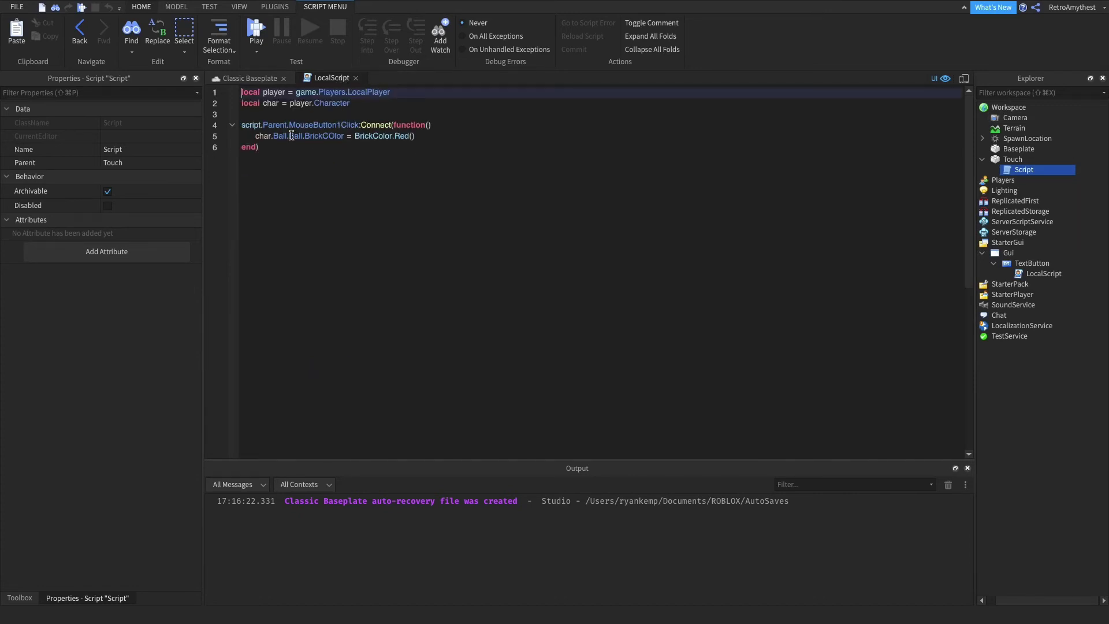
Delete the player and char declarations and the empty lines above the click function in the LocalScript
{"action": "left_click_drag", "start_coordinate": [368, 106], "coordinate": [237, 93]}
{"action": "key", "text": "BackSpace"}
{"action": "left_click", "coordinate": [240, 115]}
{"action": "key", "text": "BackSpace"}
{"action": "key", "text": "BackSpace"}
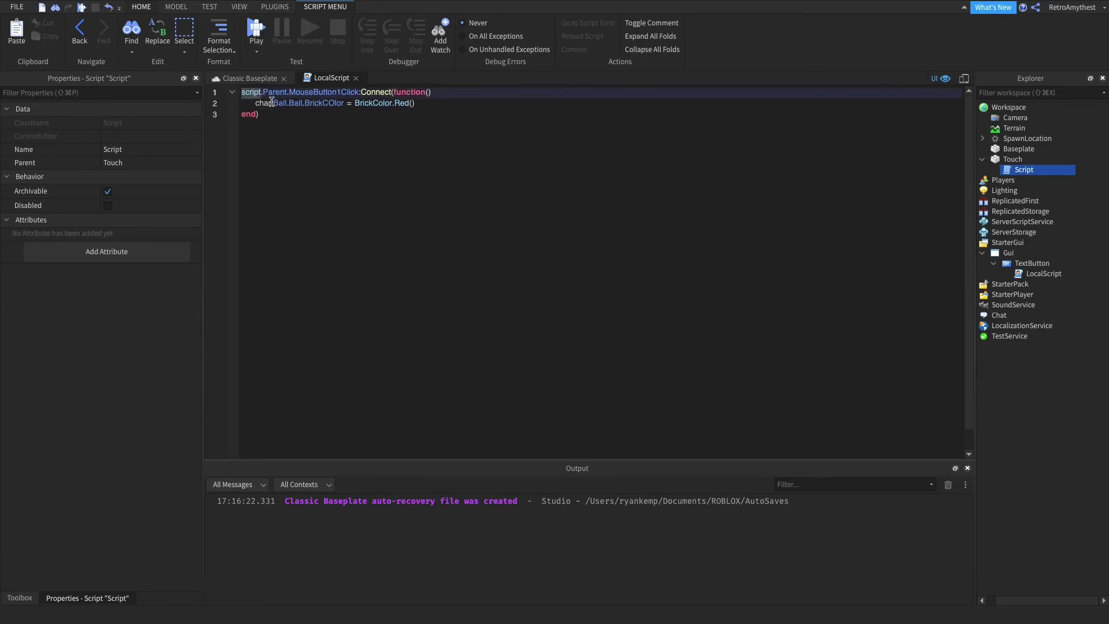
Replace char with game.Workspace in the click function's Ball color line
{"action": "double_click", "coordinate": [263, 103]}
{"action": "key", "text": "BackSpace"}
{"action": "type", "text": "game.Workspace"}
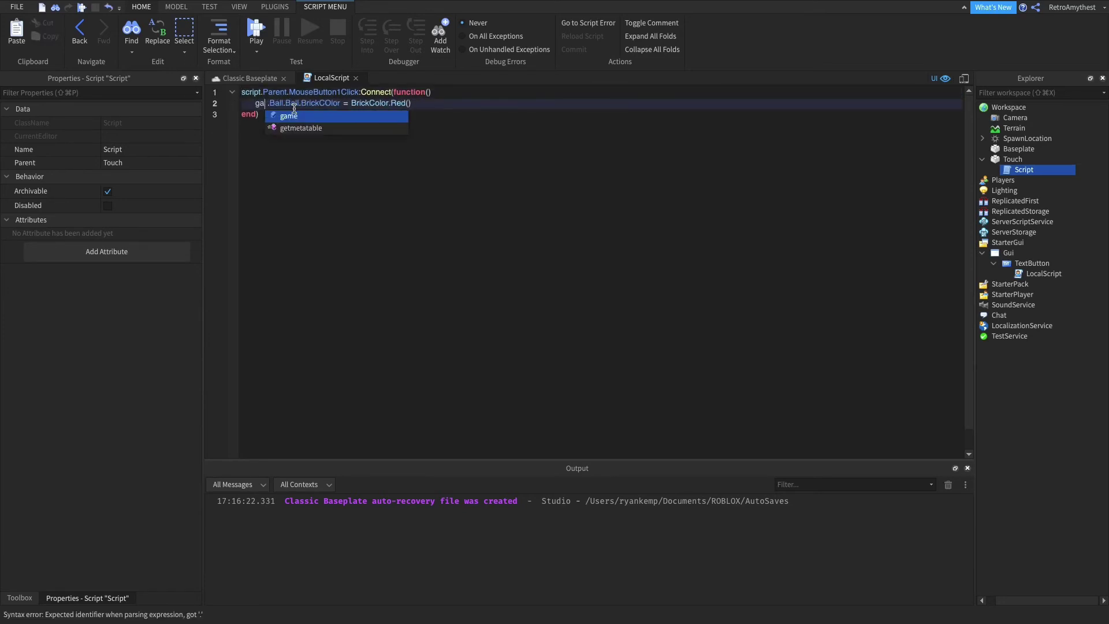
Correct the misspelled color property to BrickColor in the LocalScript's Ball line and close the script
{"action": "key", "text": "BackSpace"}
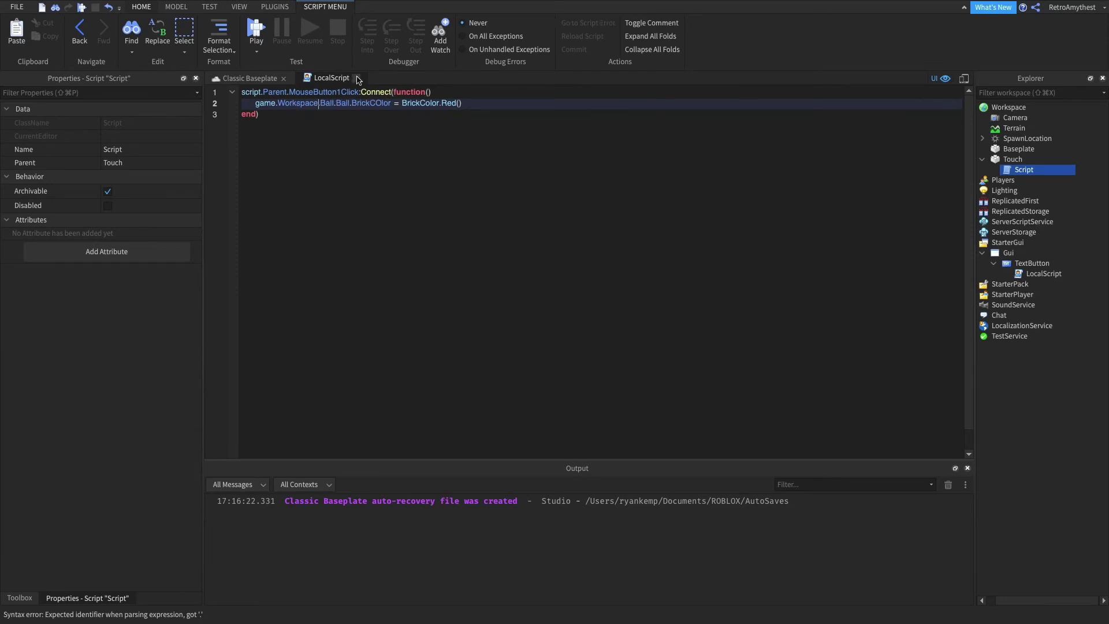
{"action": "left_click", "coordinate": [383, 105]}
{"action": "key", "text": "BackSpace"}
{"action": "type", "text": "o"}
{"action": "left_click", "coordinate": [355, 78]}
Show the Toolbox, clear the Output log, and collapse Touch, Workspace and StarterGui in the object tree
{"action": "left_click", "coordinate": [21, 596]}
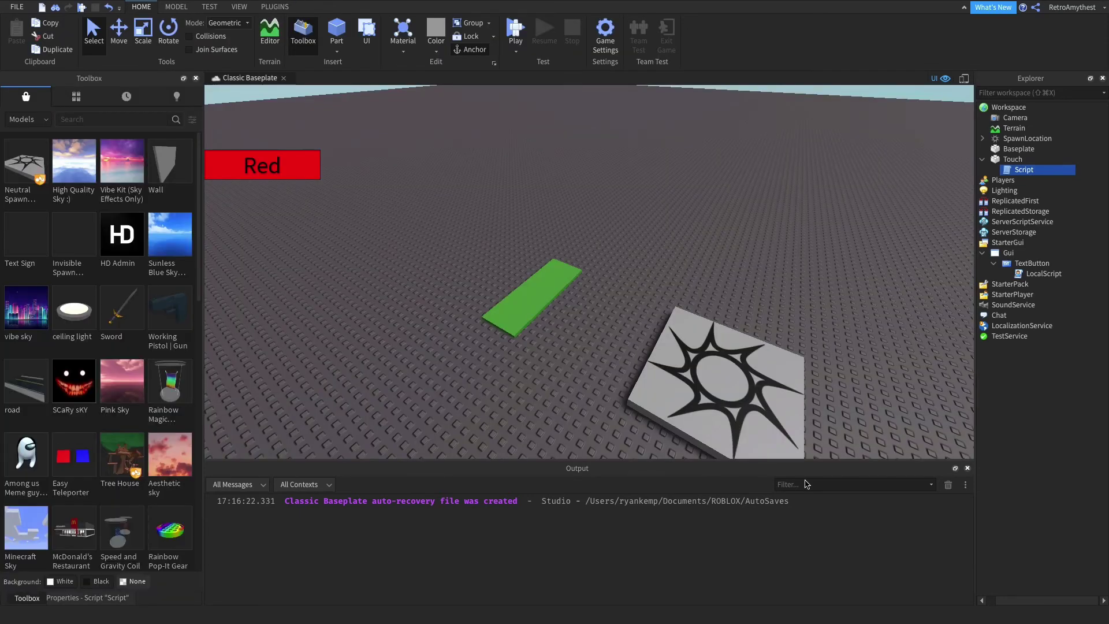
{"action": "left_click", "coordinate": [947, 484]}
{"action": "left_click", "coordinate": [919, 331]}
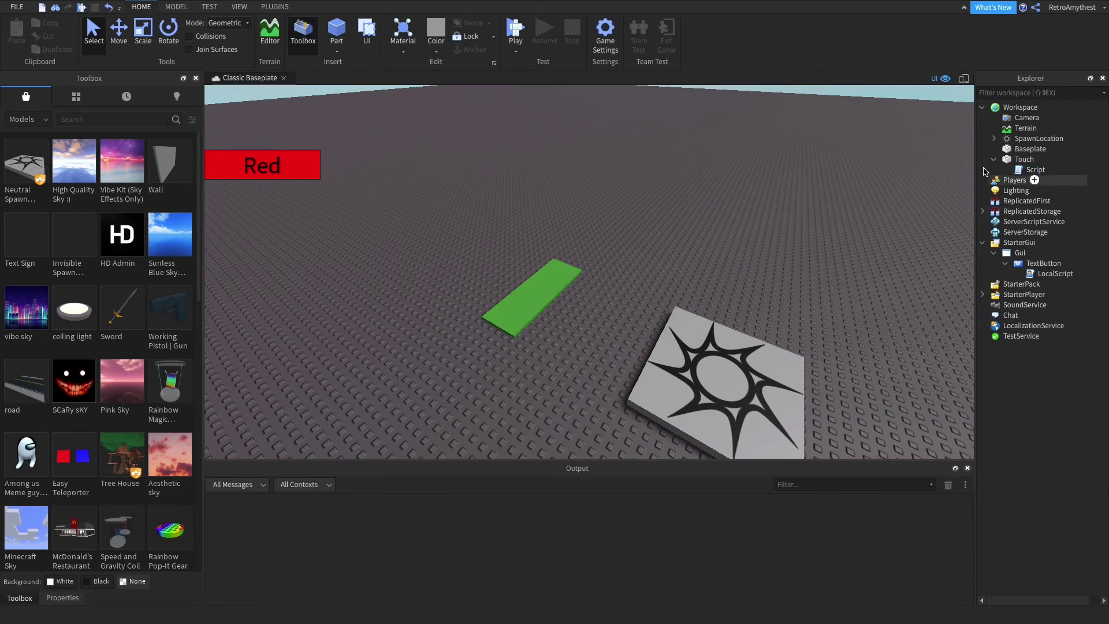
{"action": "left_click", "coordinate": [993, 158]}
{"action": "left_click", "coordinate": [982, 107]}
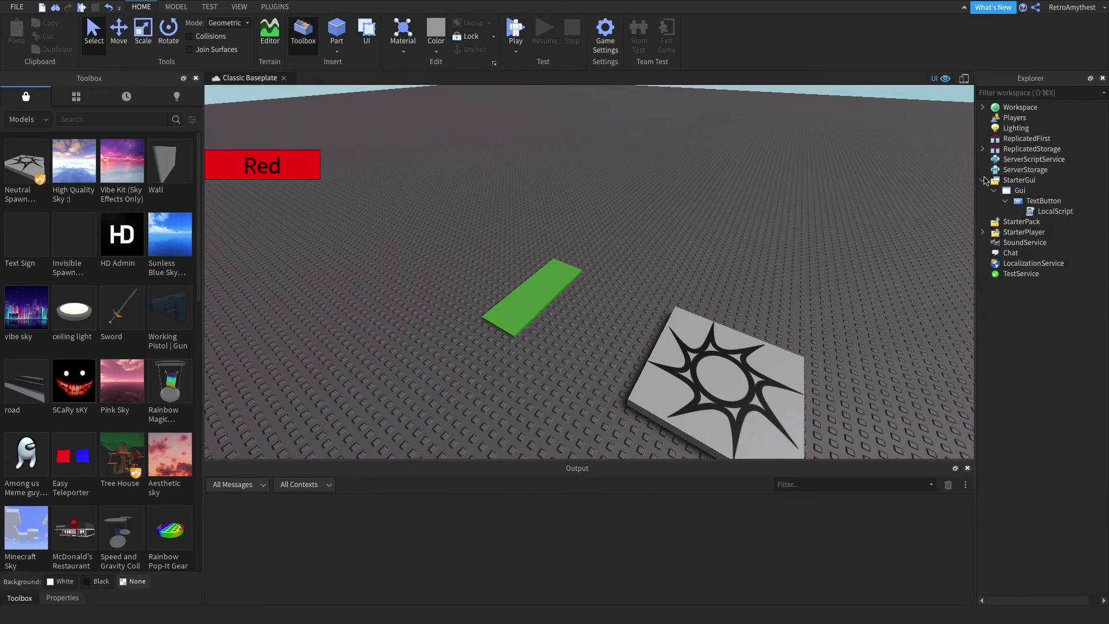
{"action": "left_click", "coordinate": [982, 180]}
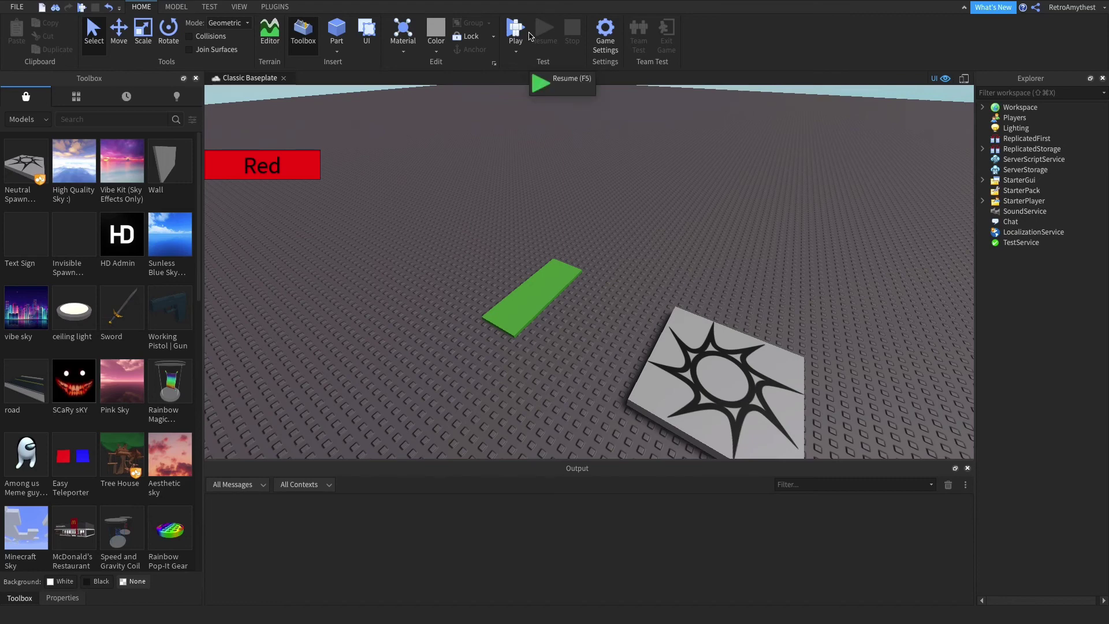
Switch to the browser and look over the YouTube page of the placement system video
{"action": "key", "text": "ctrl+Right"}
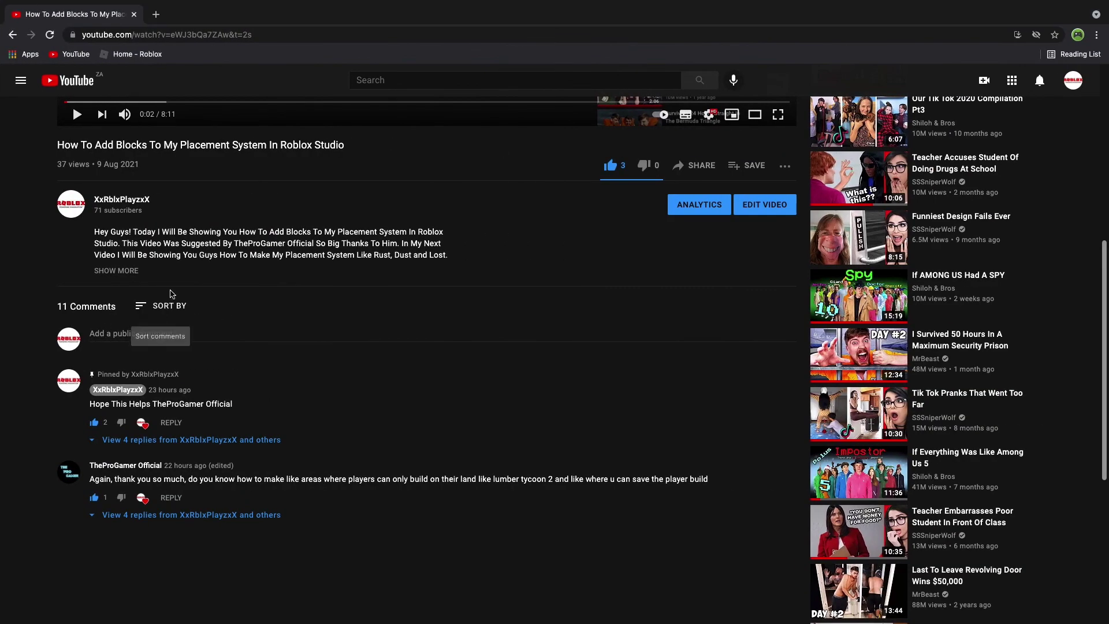
{"action": "scroll", "coordinate": [209, 328], "scroll_direction": "up", "scroll_amount": 2}
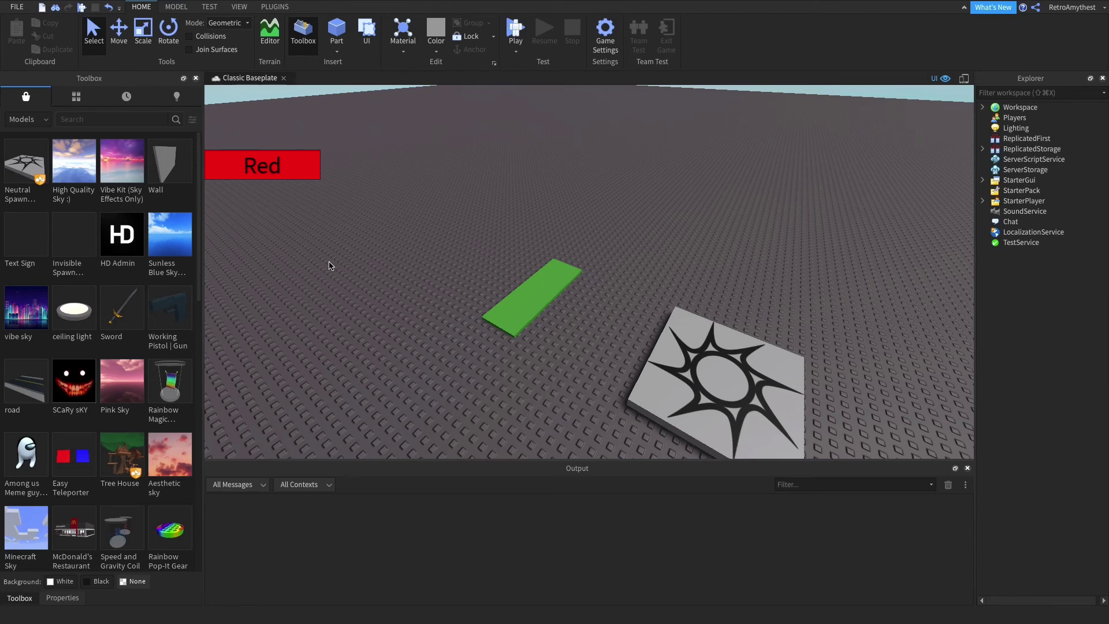
Start a playtest in Roblox Studio, switch back to the browser, and browse the videos uploaded to the placement video's channel
{"action": "left_click", "coordinate": [511, 29]}
{"action": "key", "text": "ctrl+Right"}
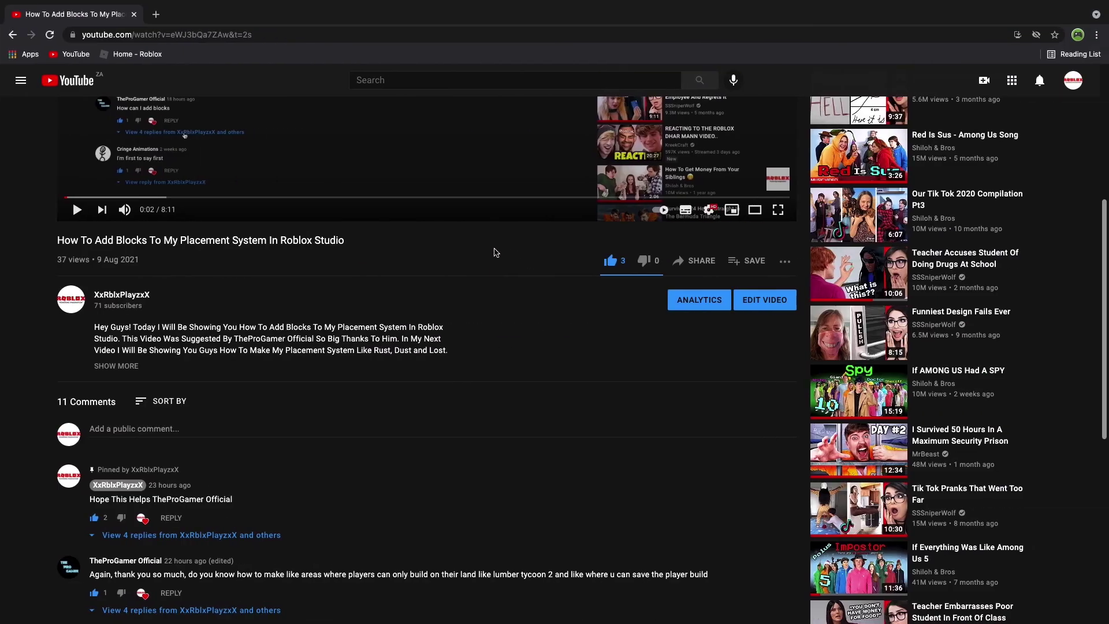
{"action": "left_click", "coordinate": [122, 297]}
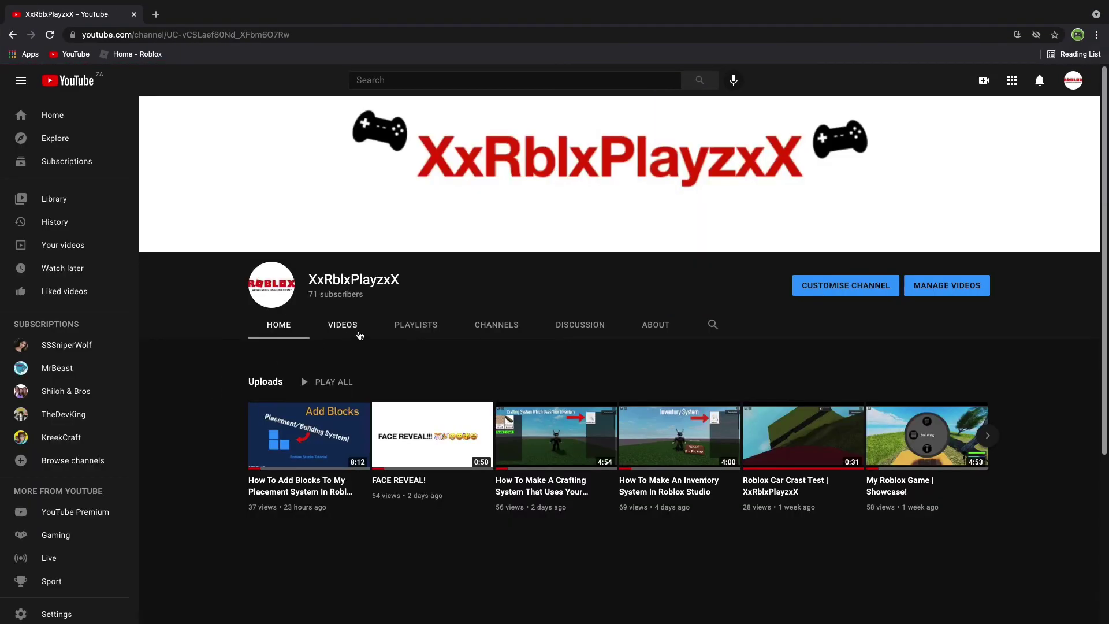
{"action": "left_click", "coordinate": [343, 324]}
{"action": "scroll", "coordinate": [275, 459], "scroll_direction": "down", "scroll_amount": 7}
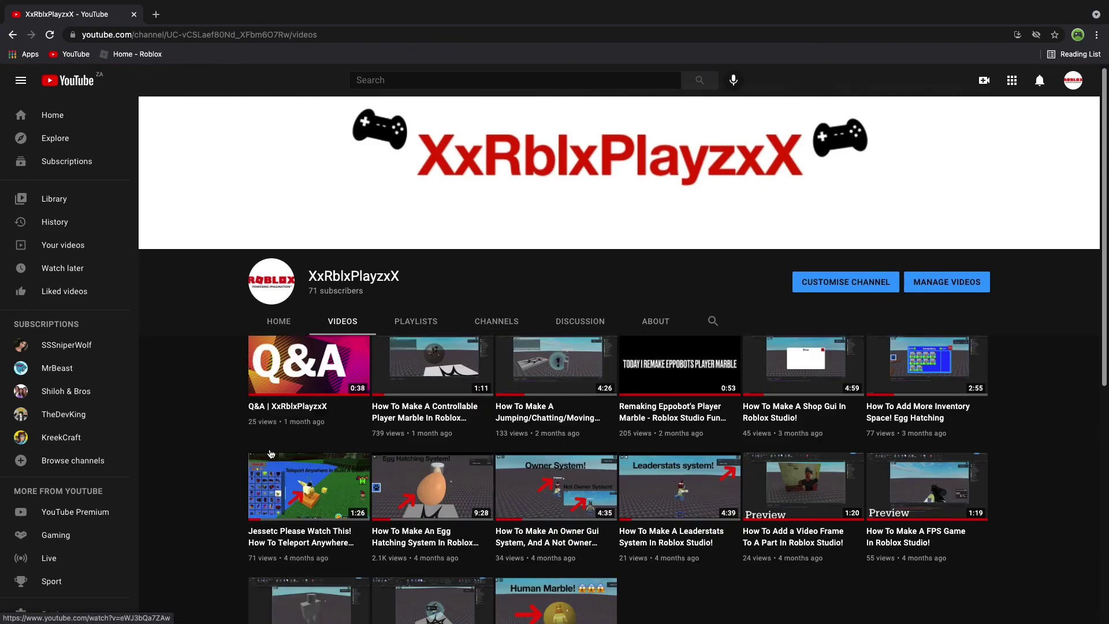
{"action": "scroll", "coordinate": [271, 452], "scroll_direction": "up", "scroll_amount": 10}
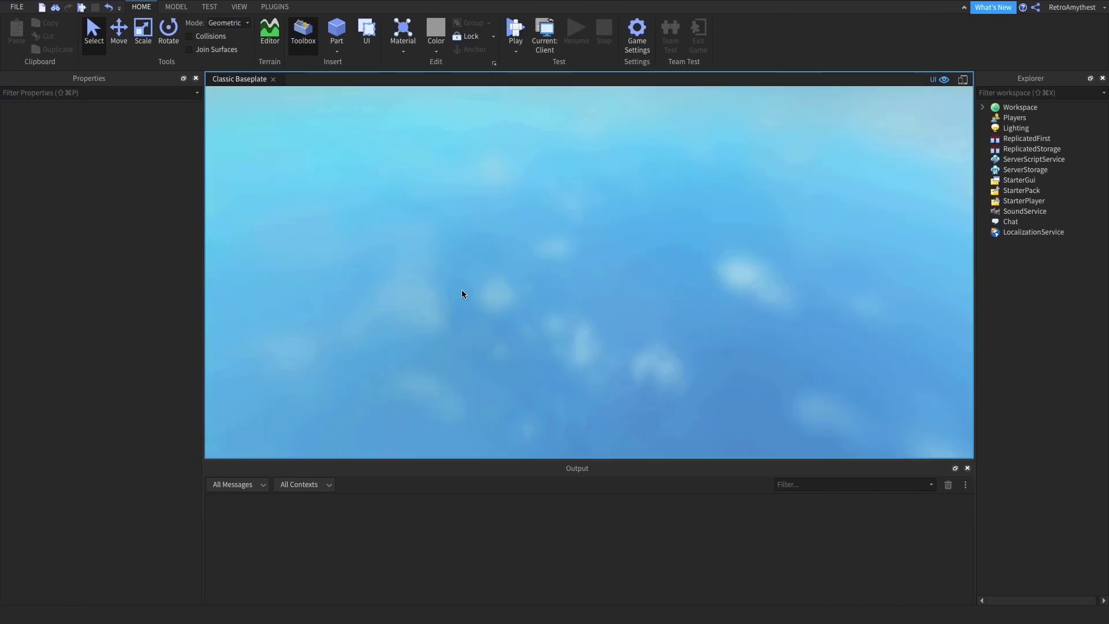
Move the character as the marble in the playtest, test the Red button on the ball, and stop the playtest
{"action": "key", "text": "F5"}
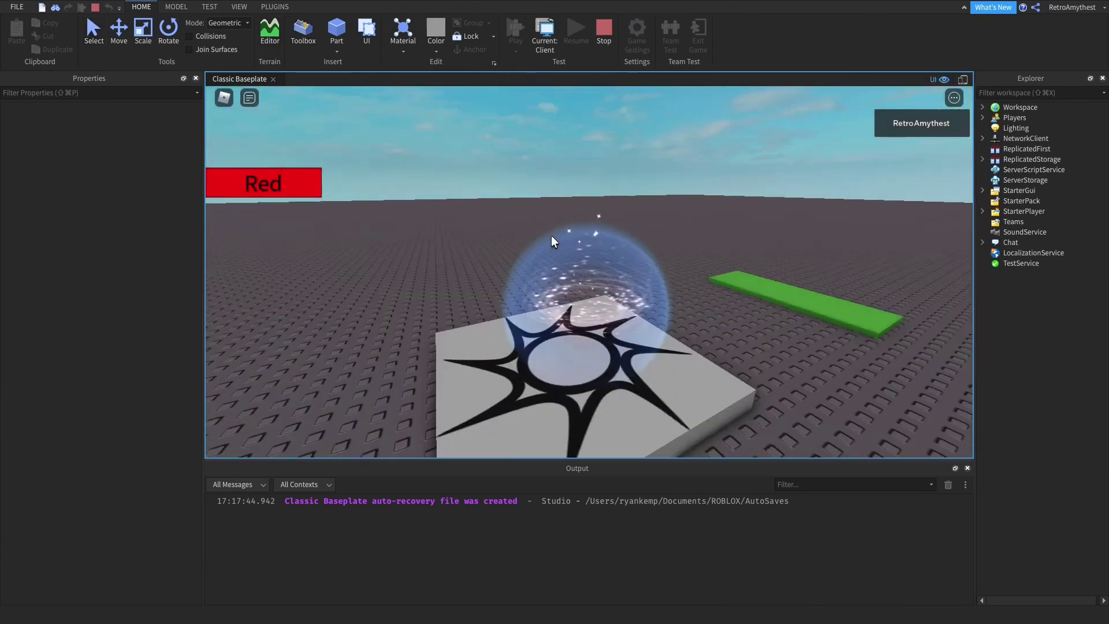
{"action": "key", "text": "w"}
{"action": "right_click_drag", "start_coordinate": [551, 235], "coordinate": [551, 234]}
{"action": "key", "text": "w"}
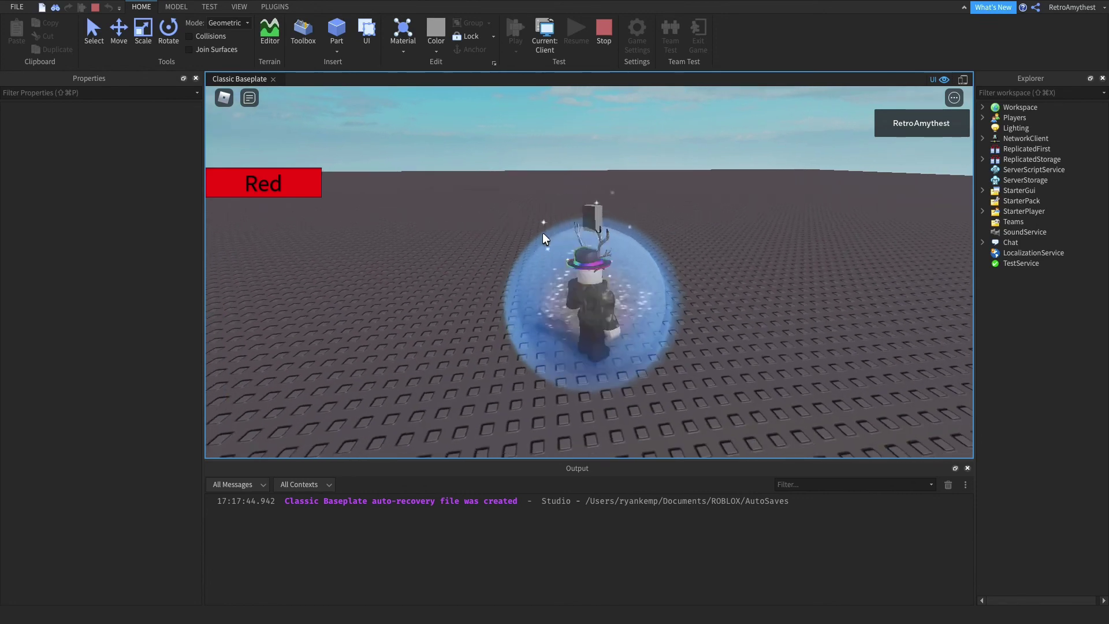
{"action": "left_click", "coordinate": [280, 188]}
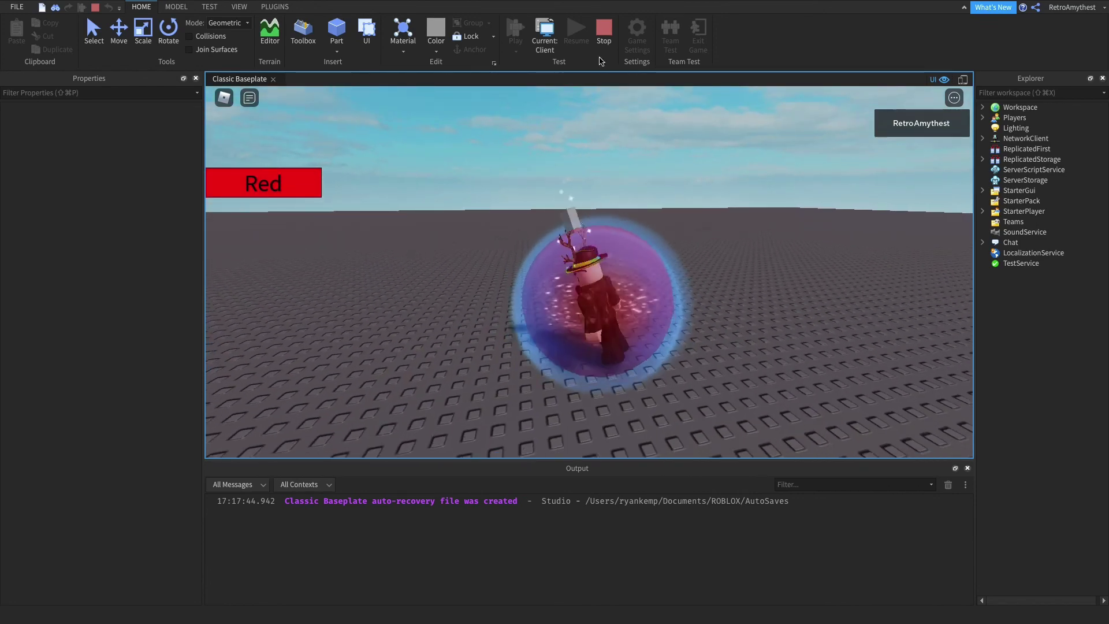
{"action": "key", "text": "shift+F5"}
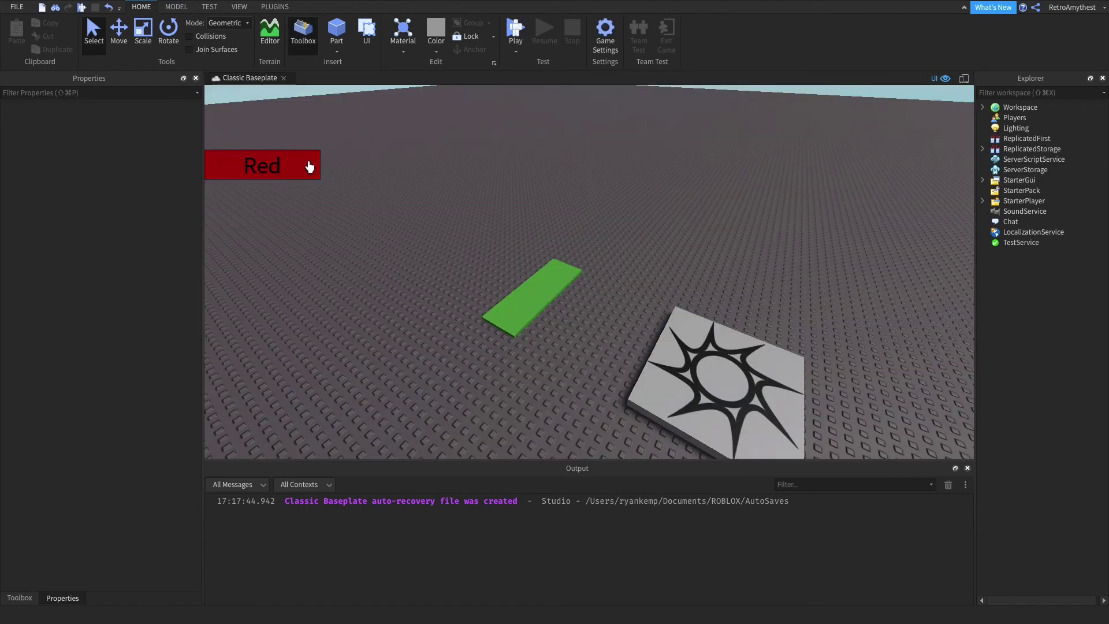
Bring the Toolbox models back into view beside the baseplate scene
{"action": "left_click", "coordinate": [12, 598]}
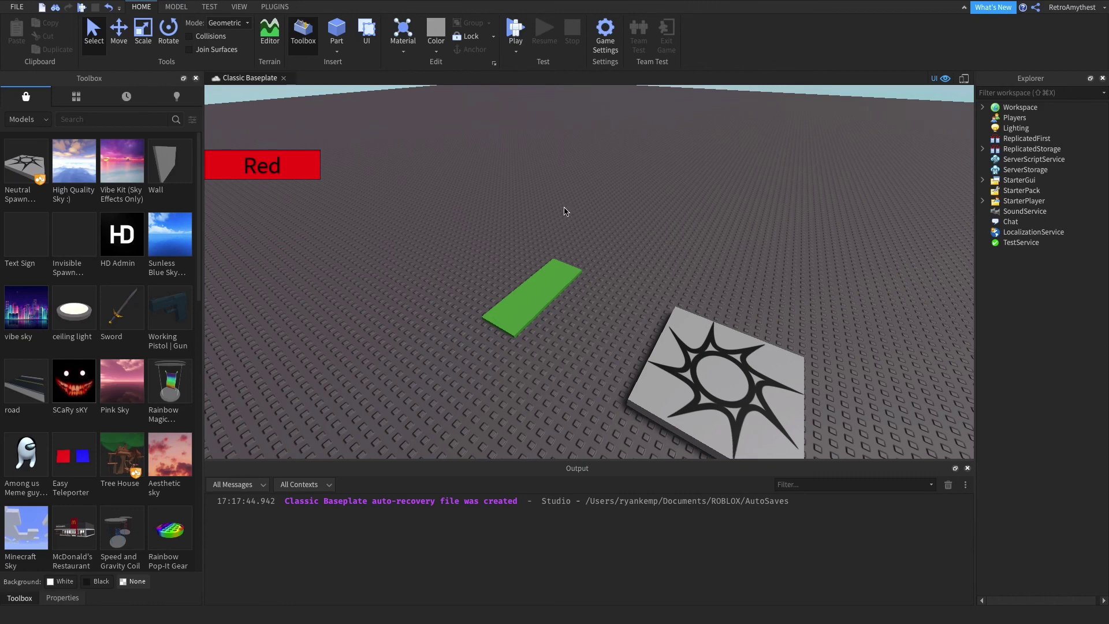
{"action": "right_click_drag", "start_coordinate": [565, 207], "coordinate": [565, 212]}
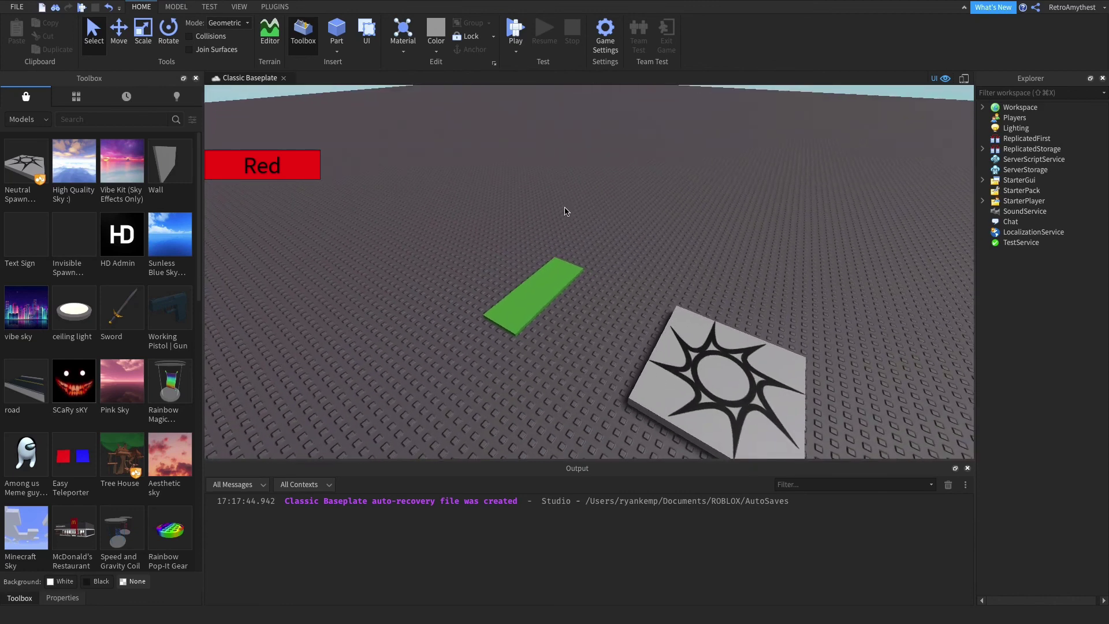